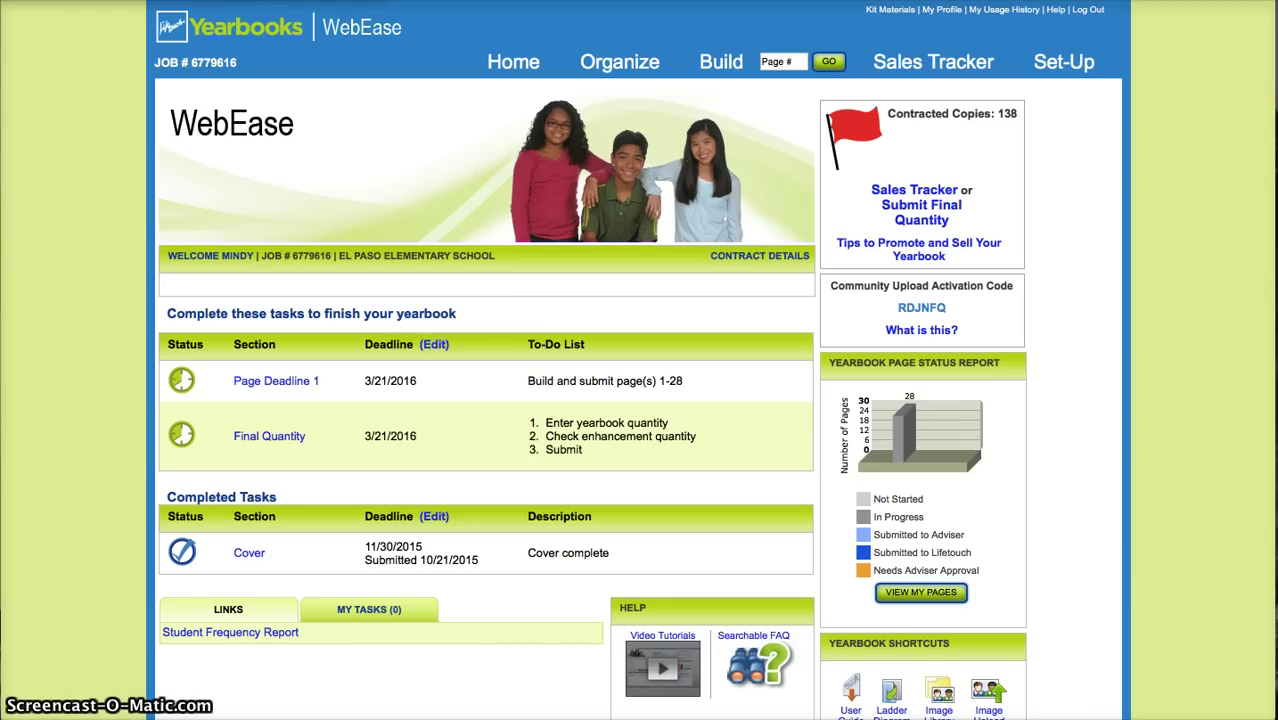
- Review the home page's library options and yearbook shortcuts for uploading images and reaching the image library
click(512, 63)
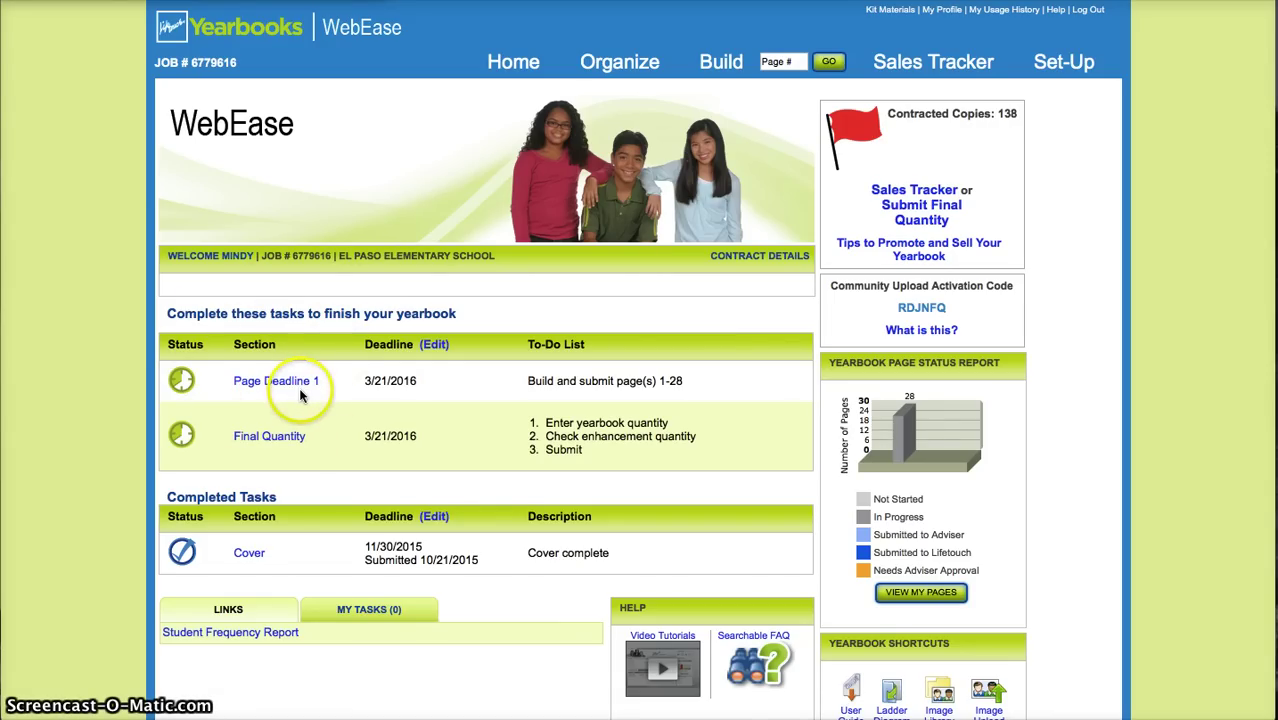
mouse_move(660, 95)
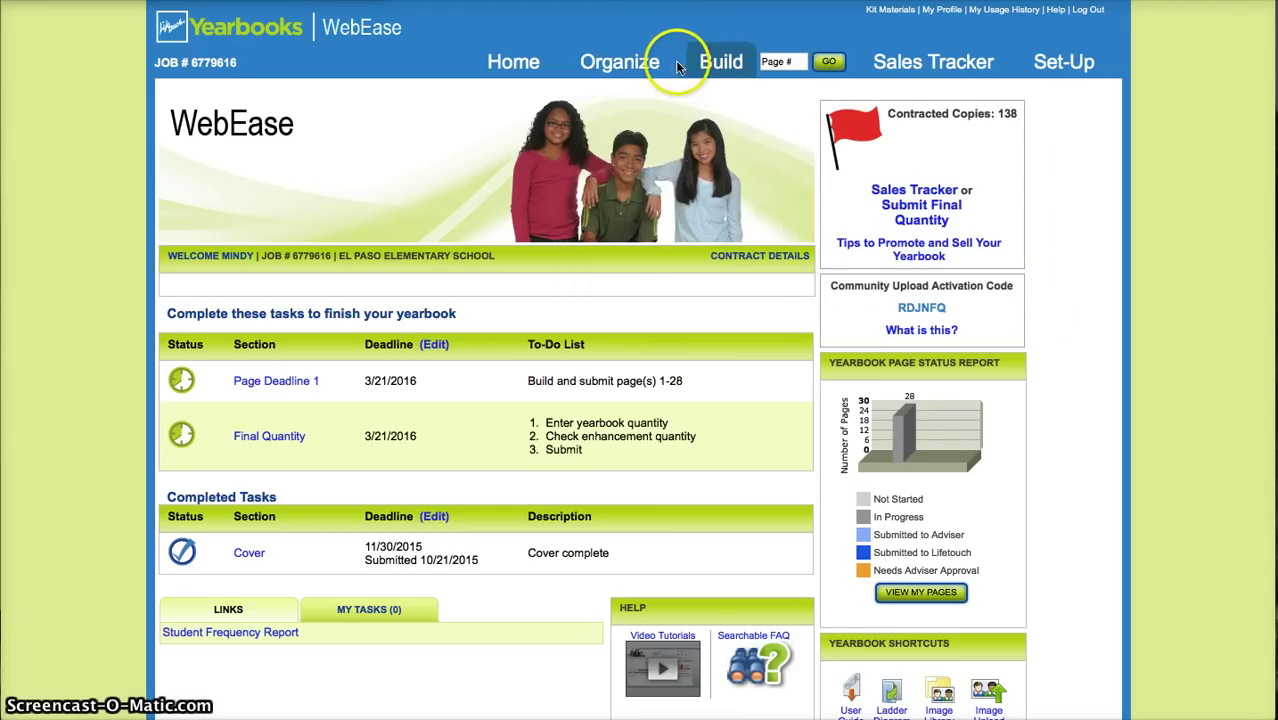
mouse_move(620, 64)
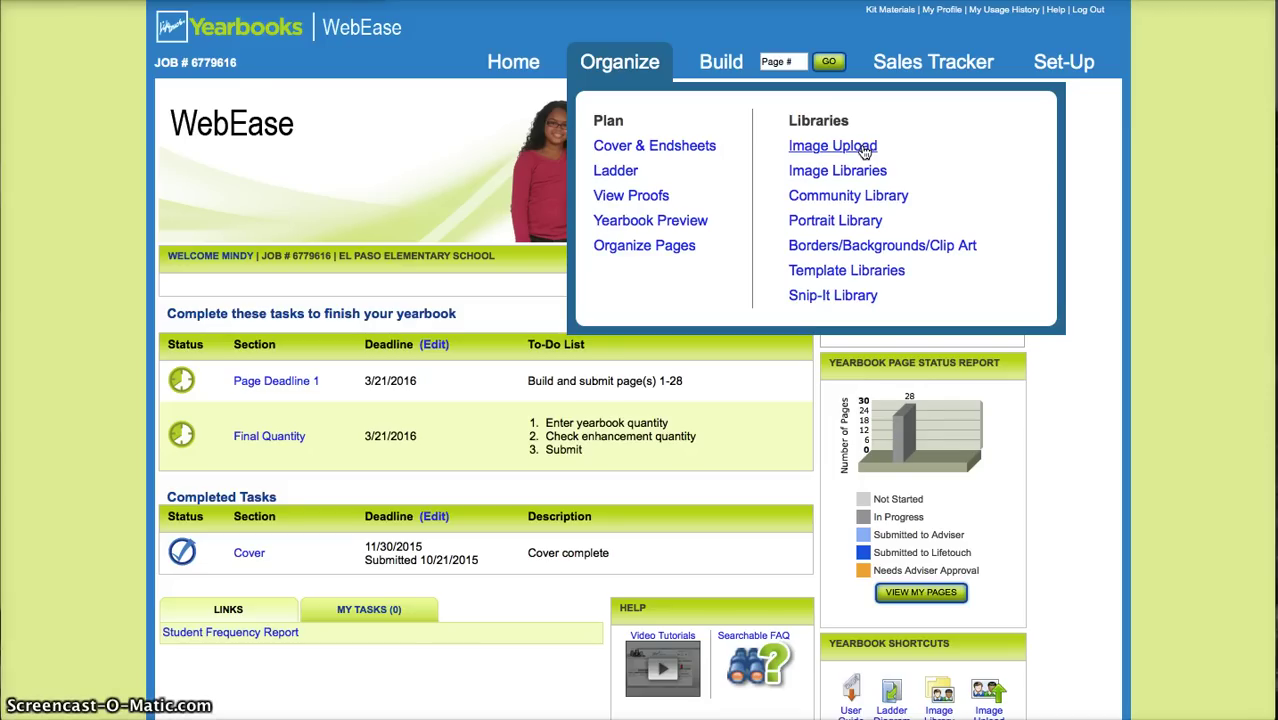
click(848, 150)
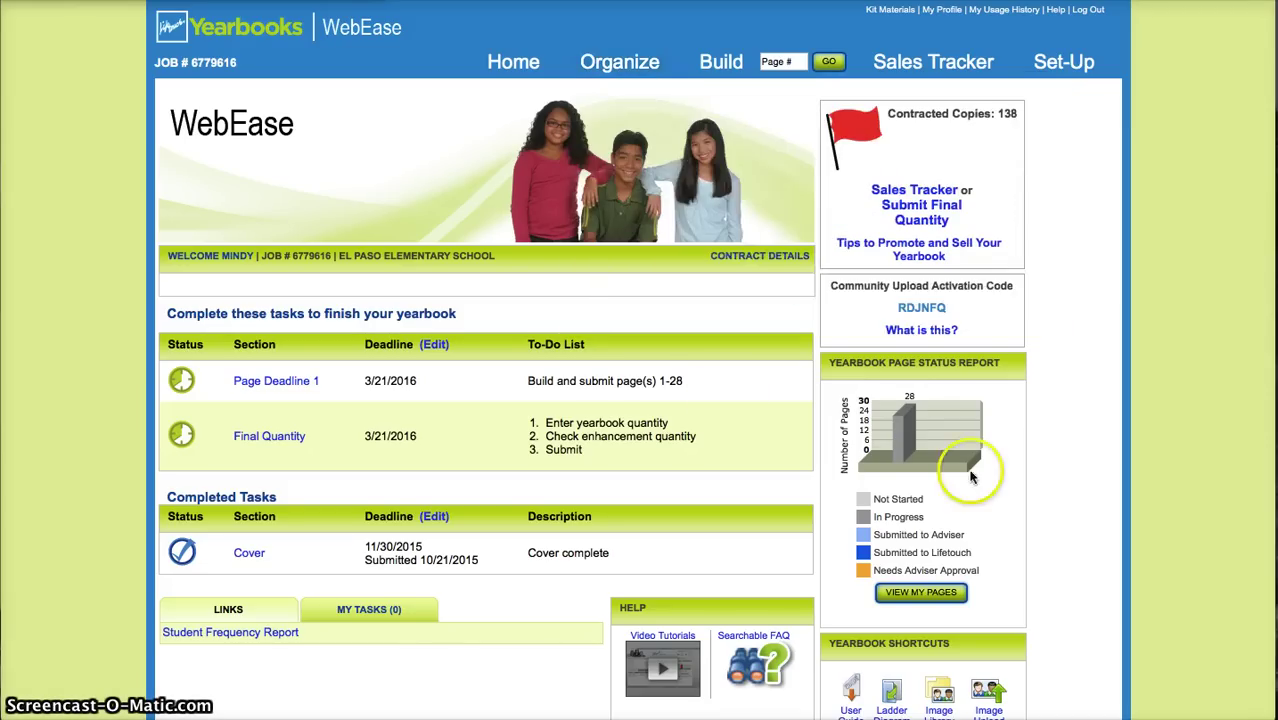
scroll(984, 503, down, 4)
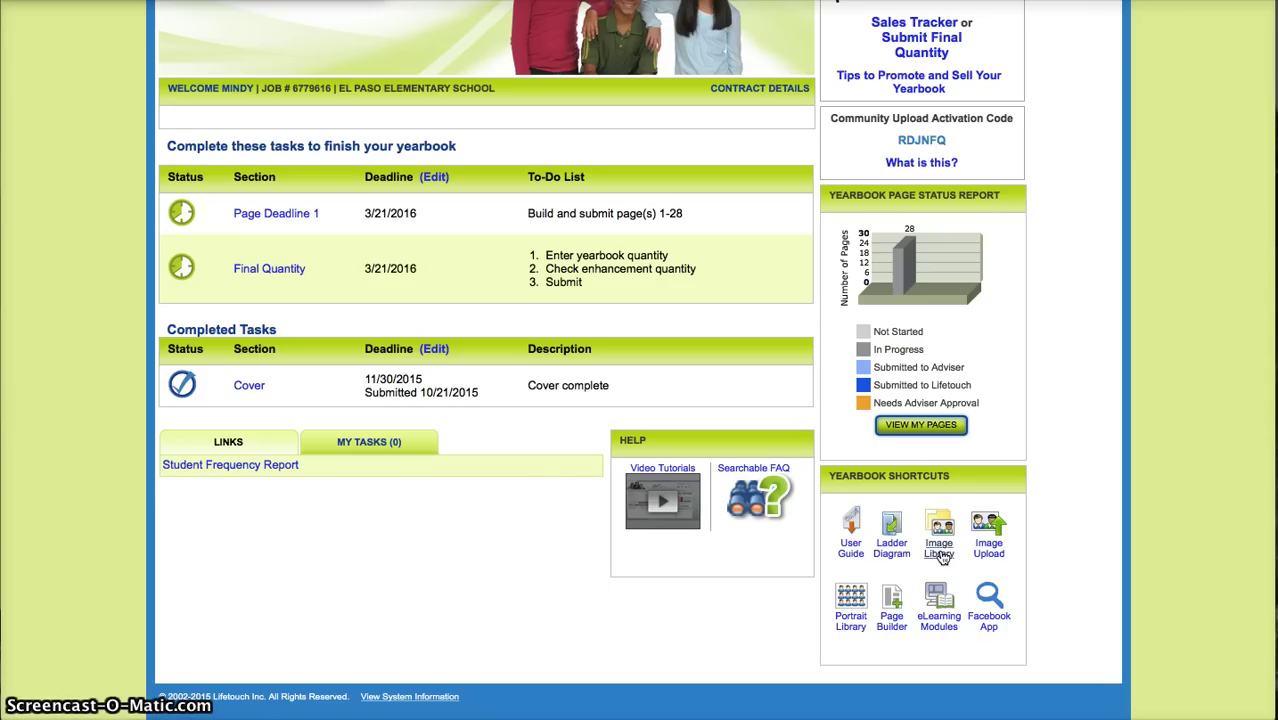
click(940, 550)
scroll(940, 555, up, 4)
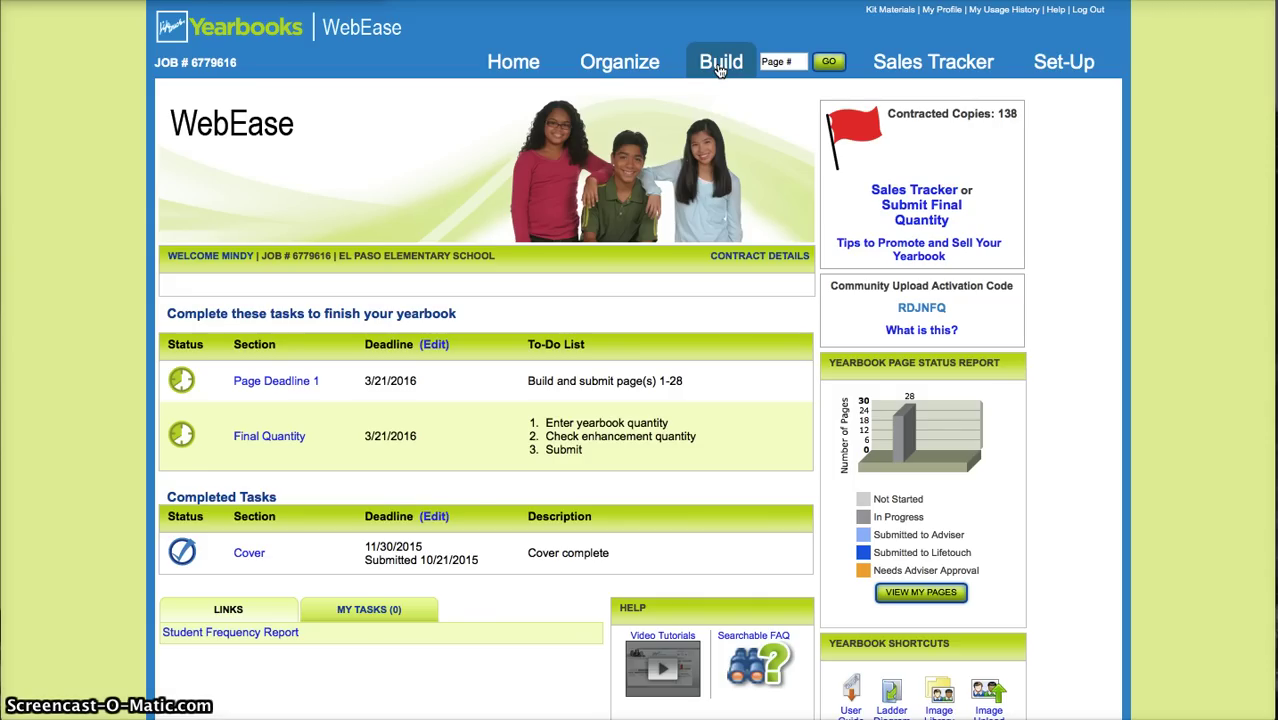
- Open the build overview of the yearbook and look over the page thumbnails, including the preview of page 8
click(720, 68)
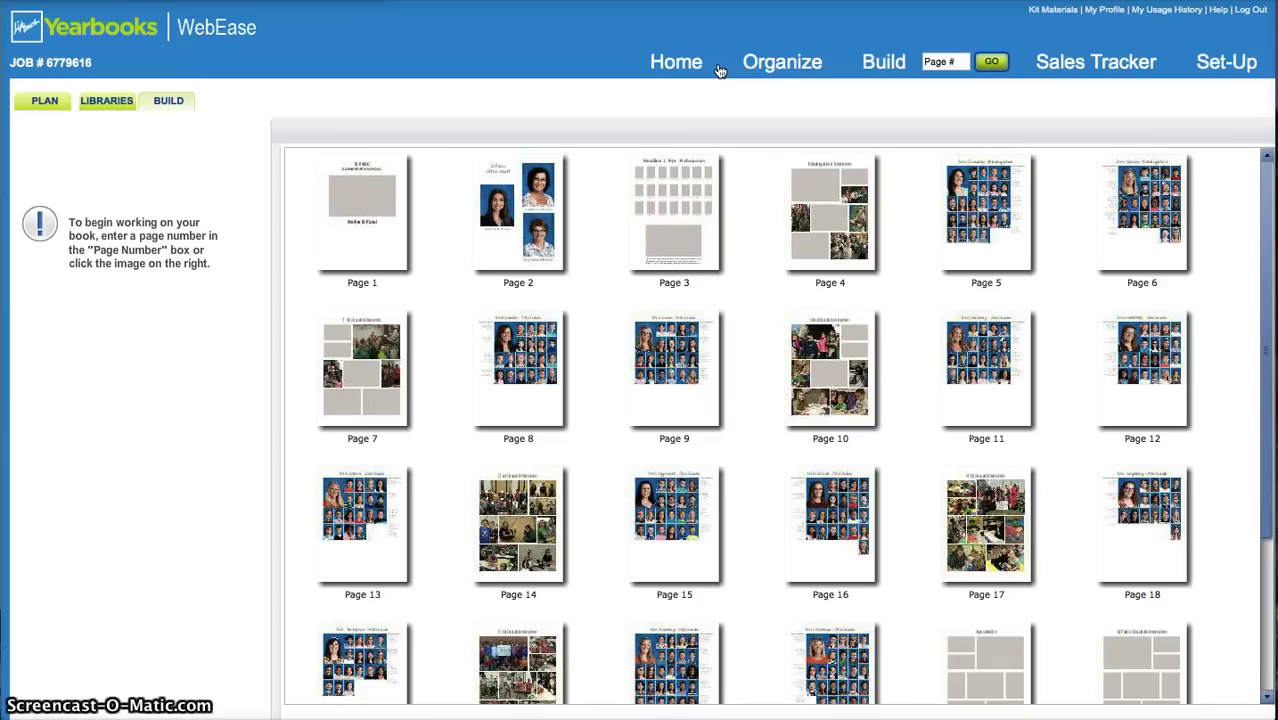
click(392, 166)
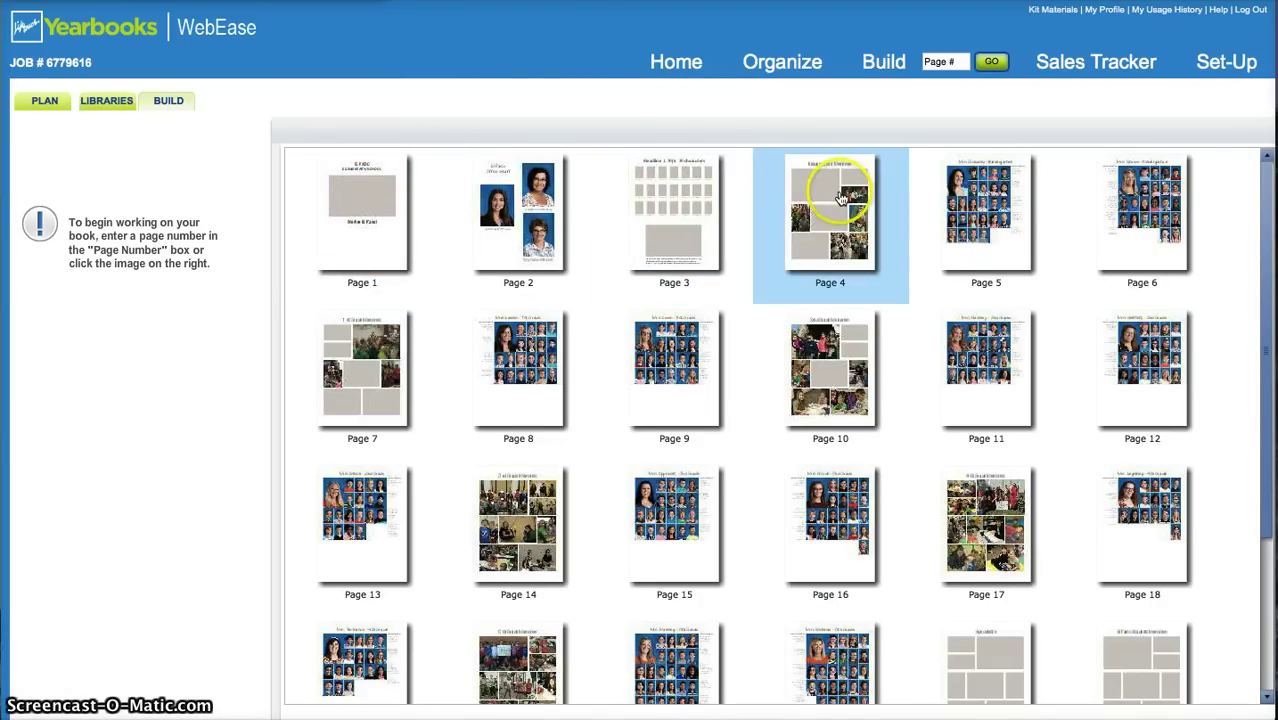
mouse_move(1122, 240)
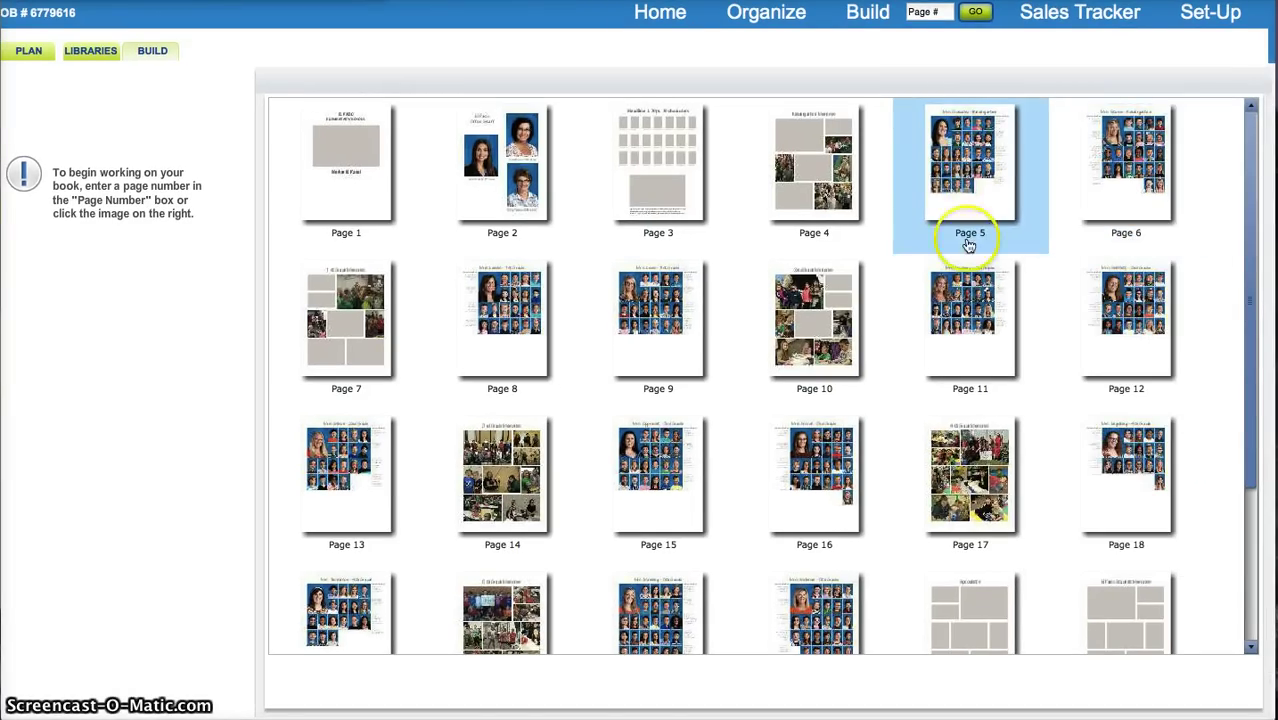
click(667, 325)
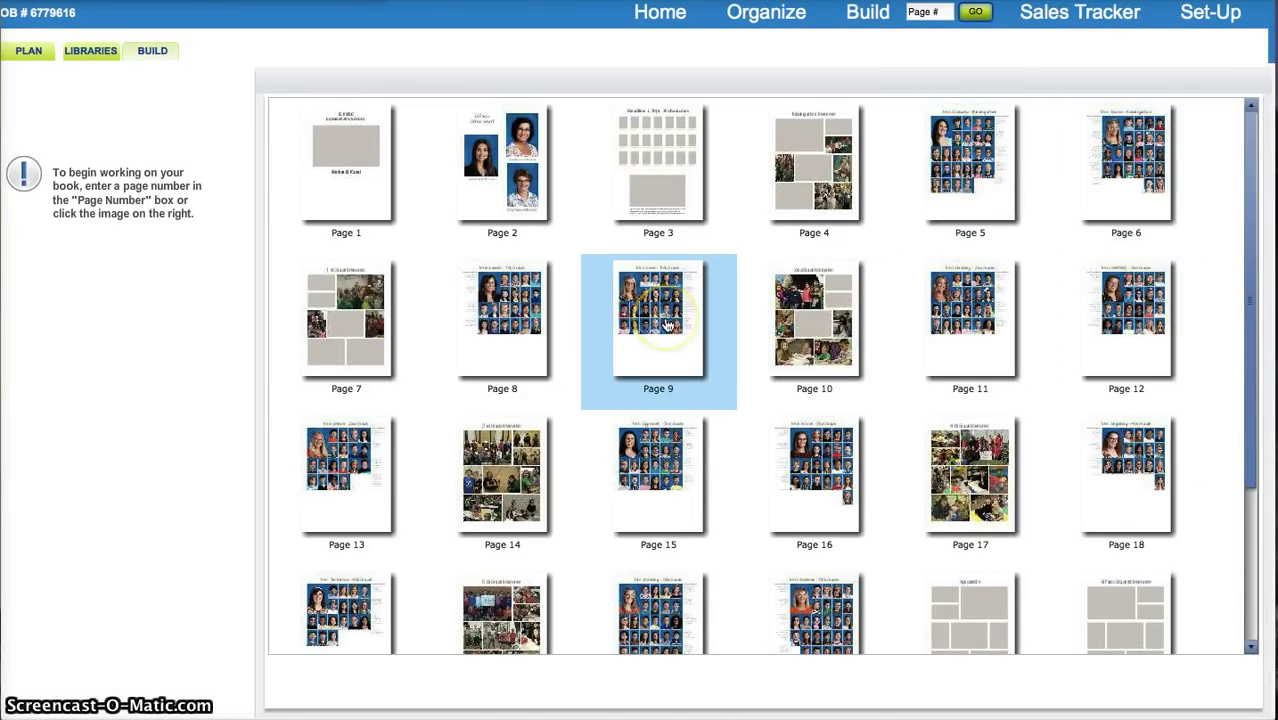
click(471, 306)
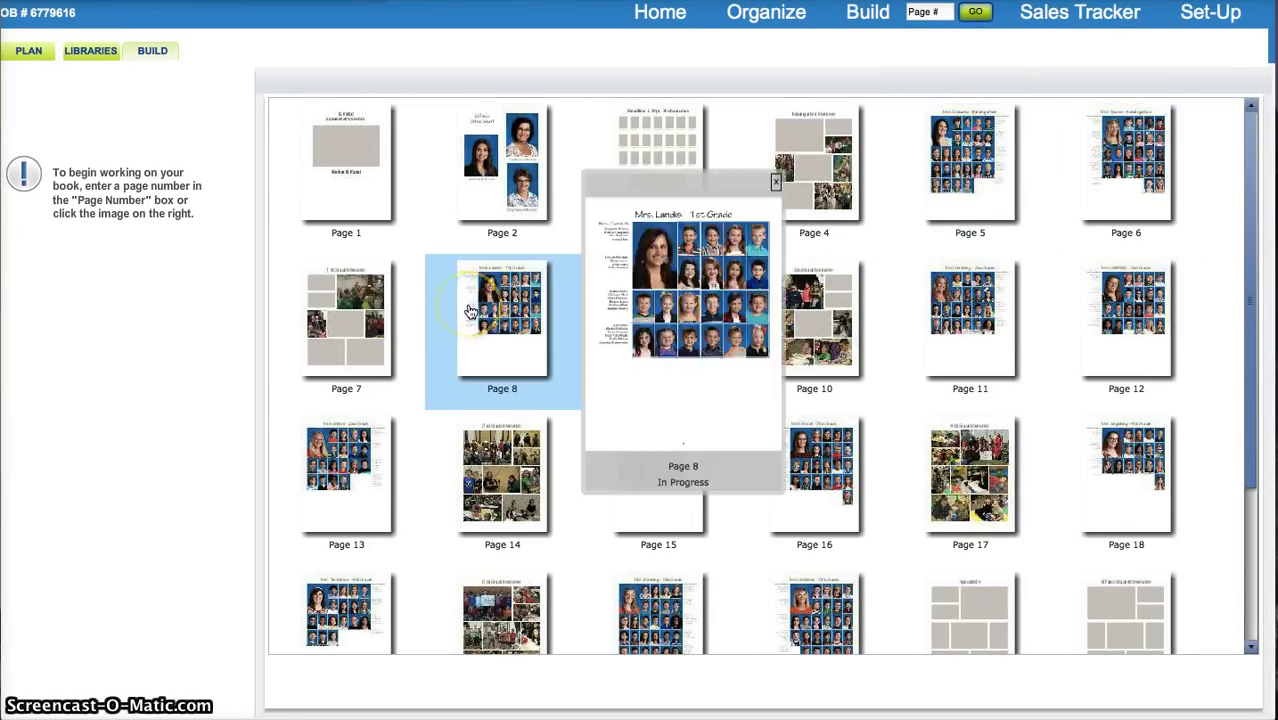
click(587, 148)
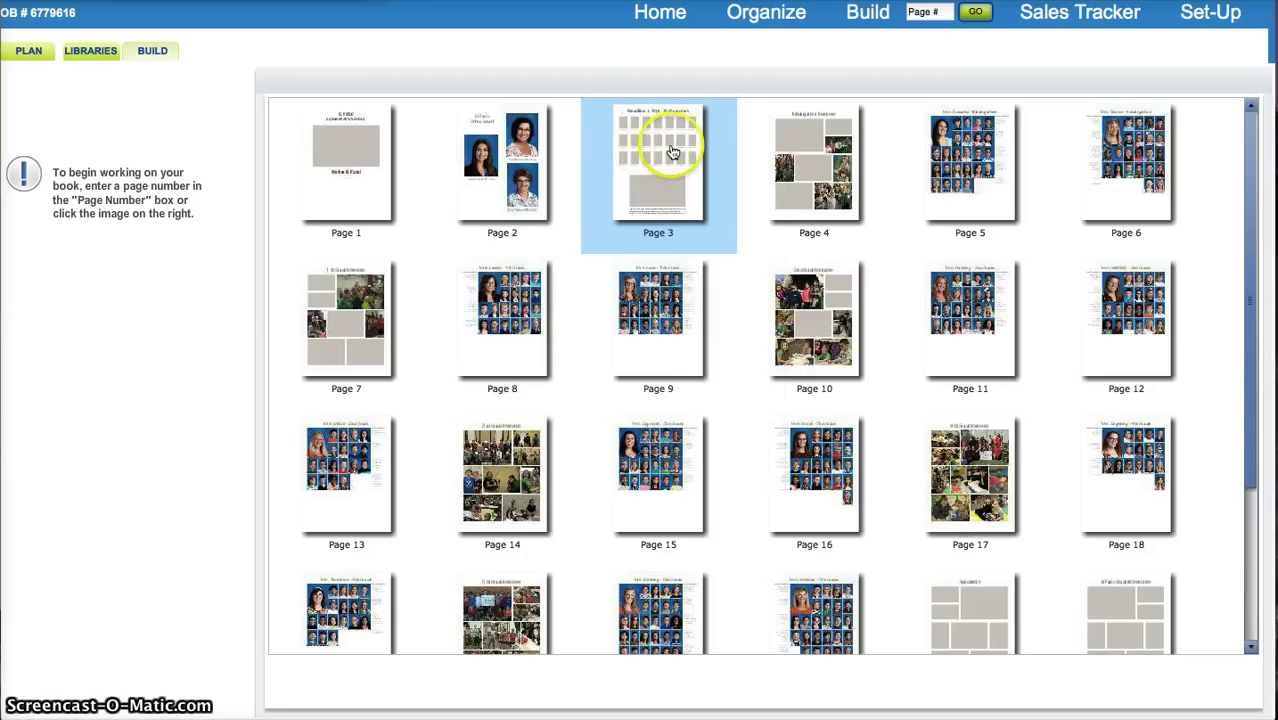
click(357, 222)
click(385, 306)
click(642, 306)
click(815, 340)
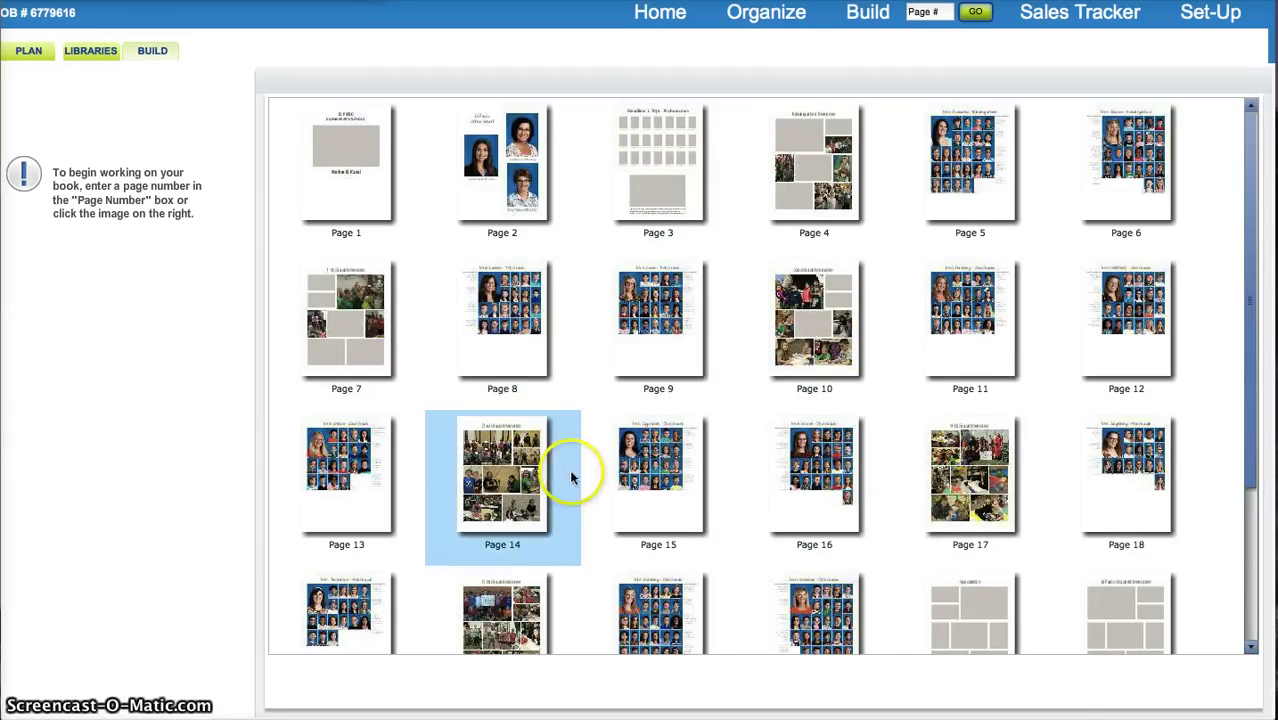
scroll(405, 443, down, 2)
scroll(405, 443, up, 3)
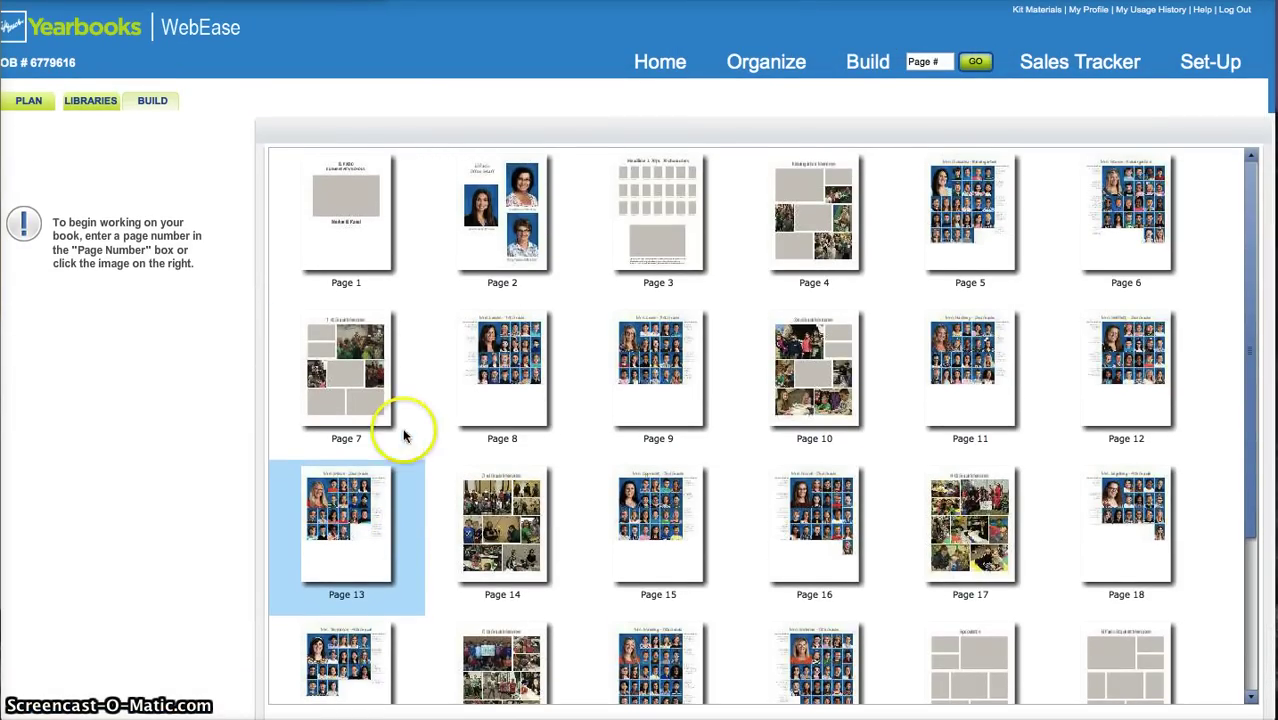
click(403, 428)
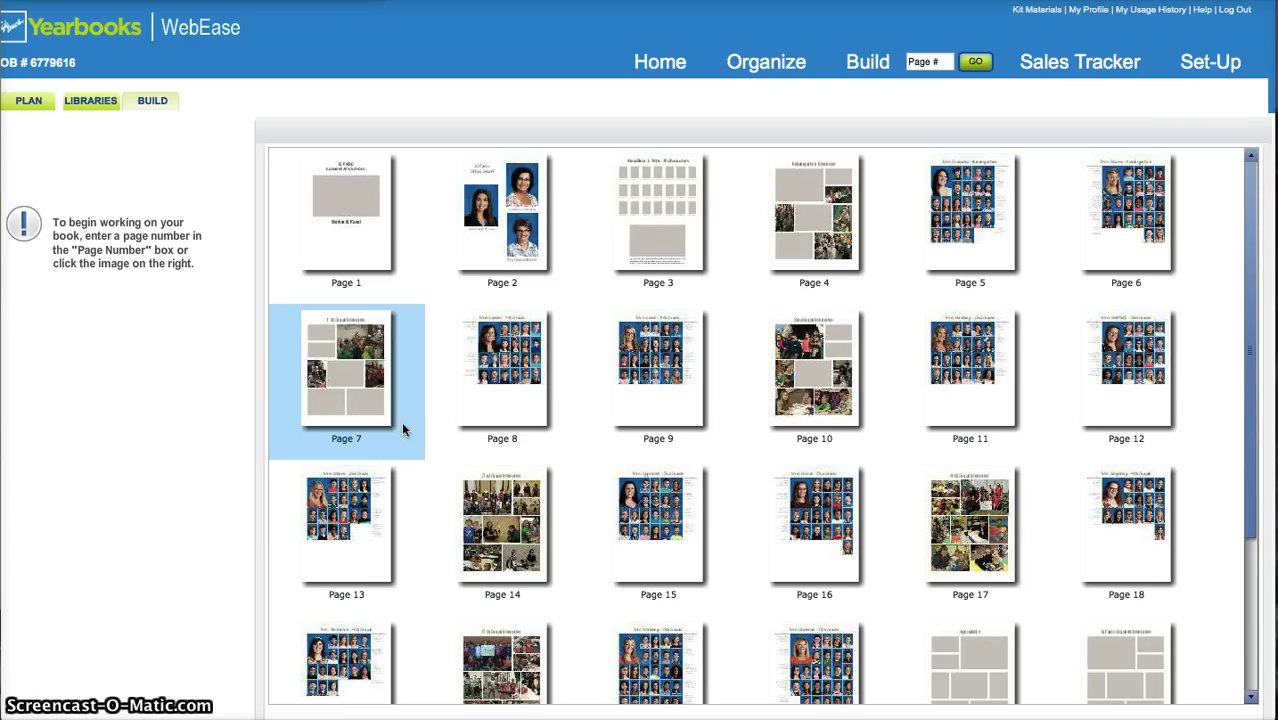
- Preview the Kindergarten Memories page, the title page and the office staff page in the page overview
drag(401, 421, 780, 245)
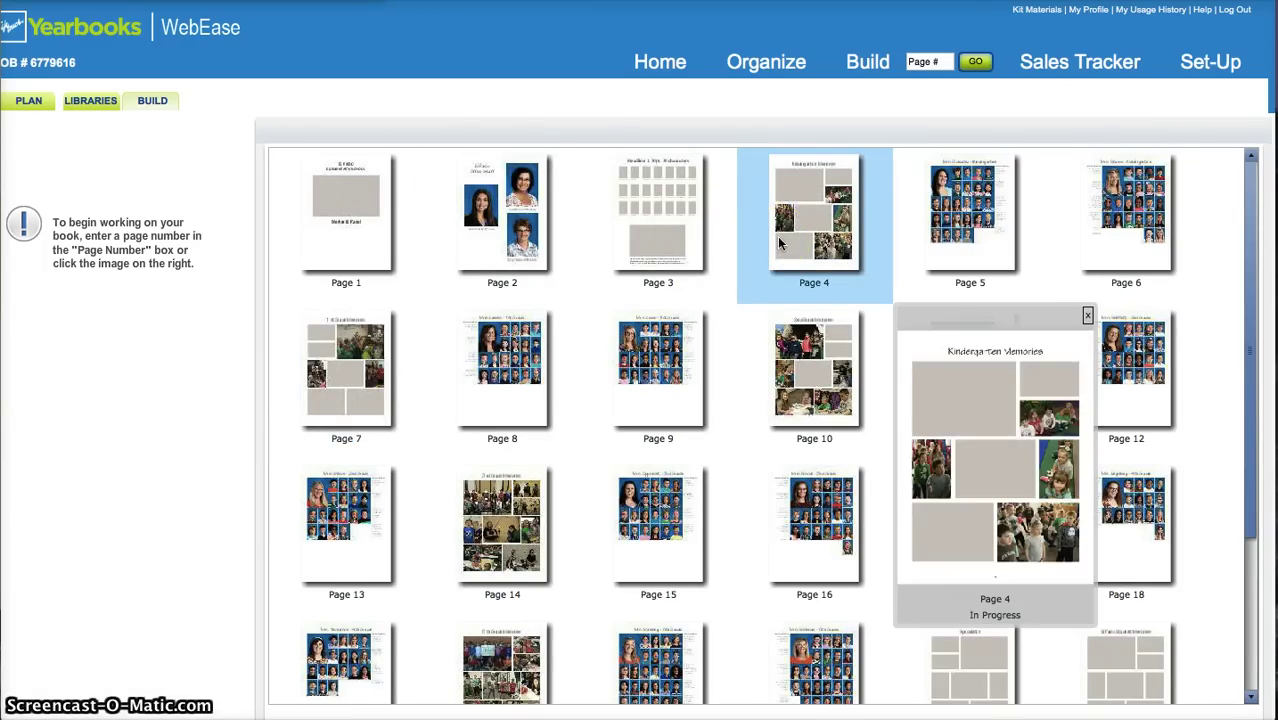
drag(940, 205, 1020, 382)
drag(705, 260, 381, 219)
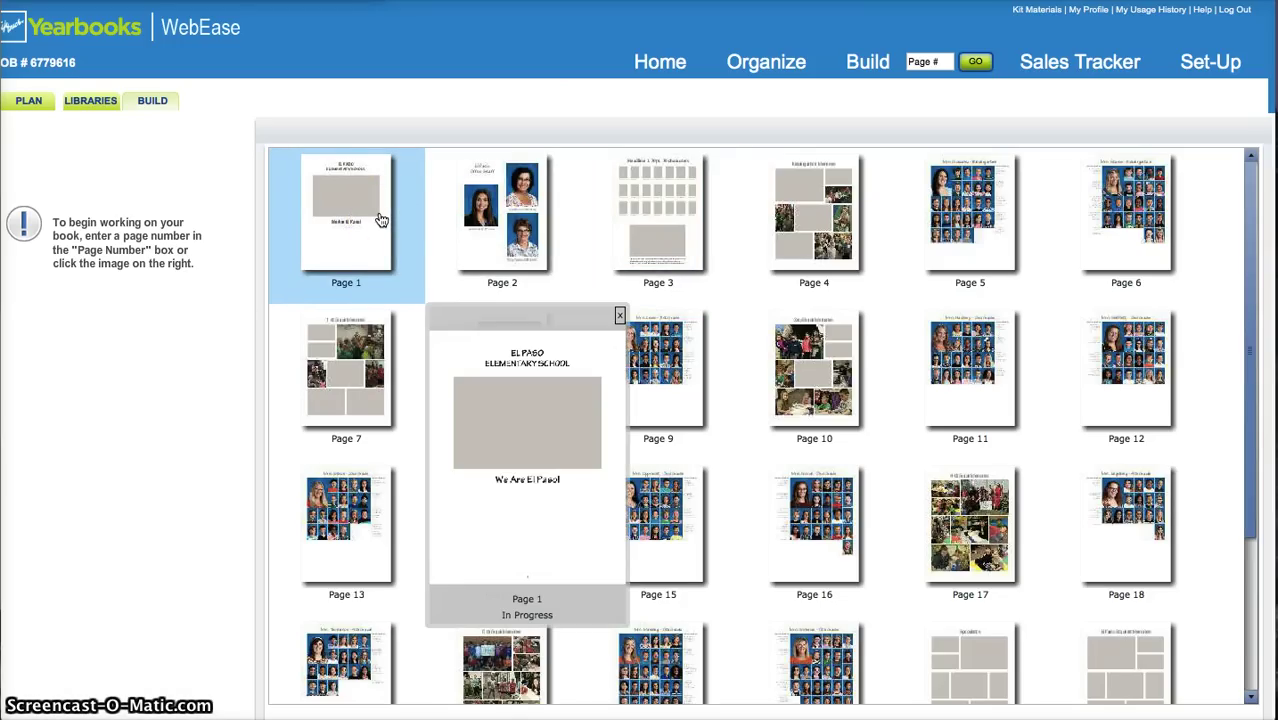
click(458, 210)
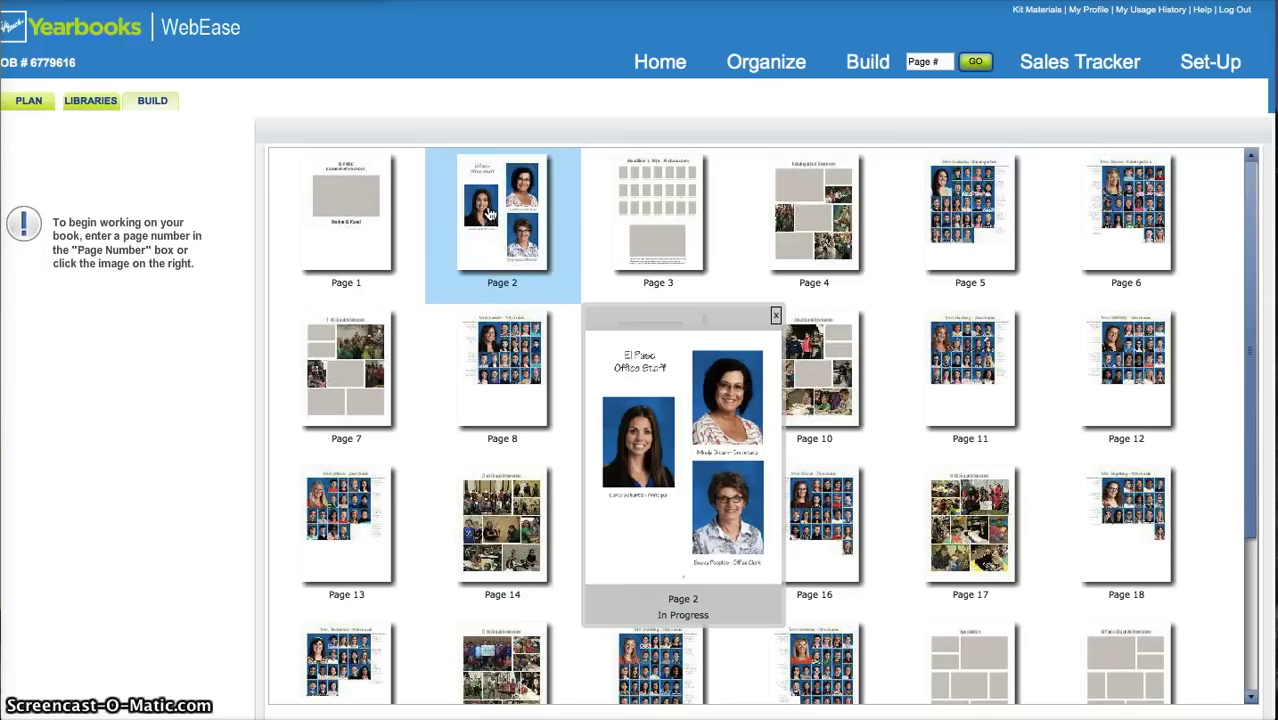
click(634, 180)
- Open page 4, Kindergarten Memories, in the page builder
click(858, 66)
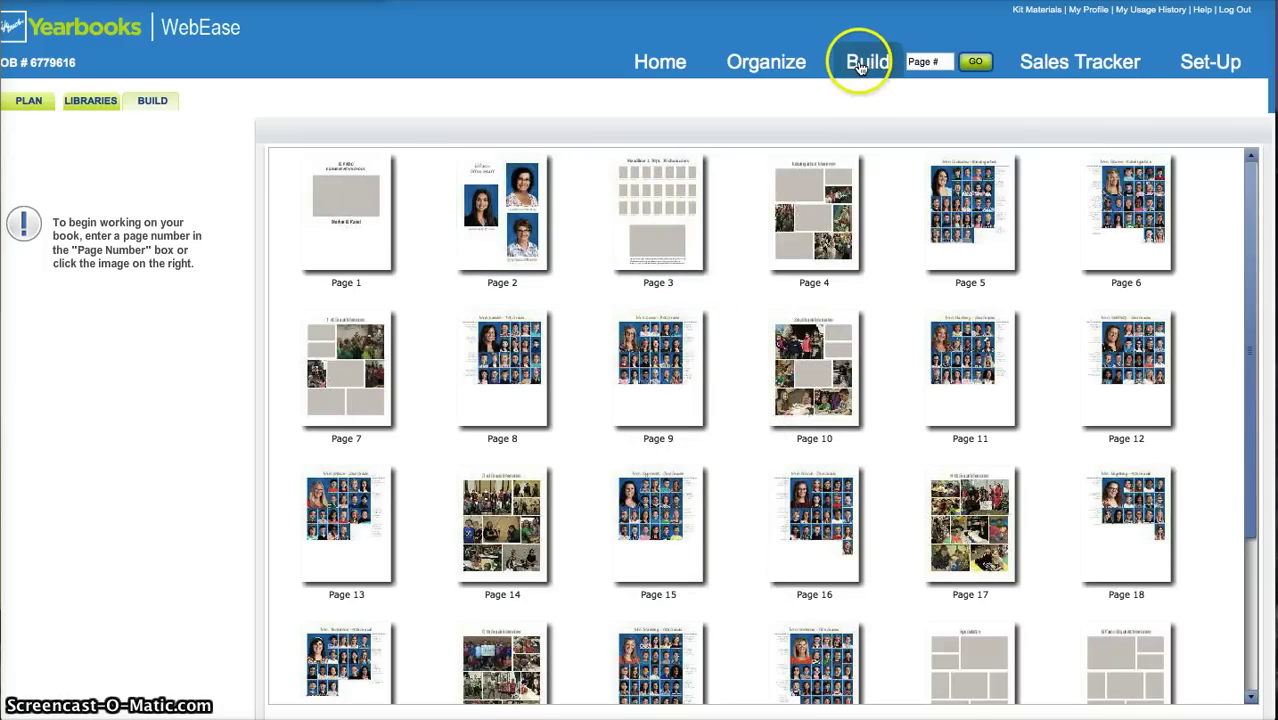
click(854, 214)
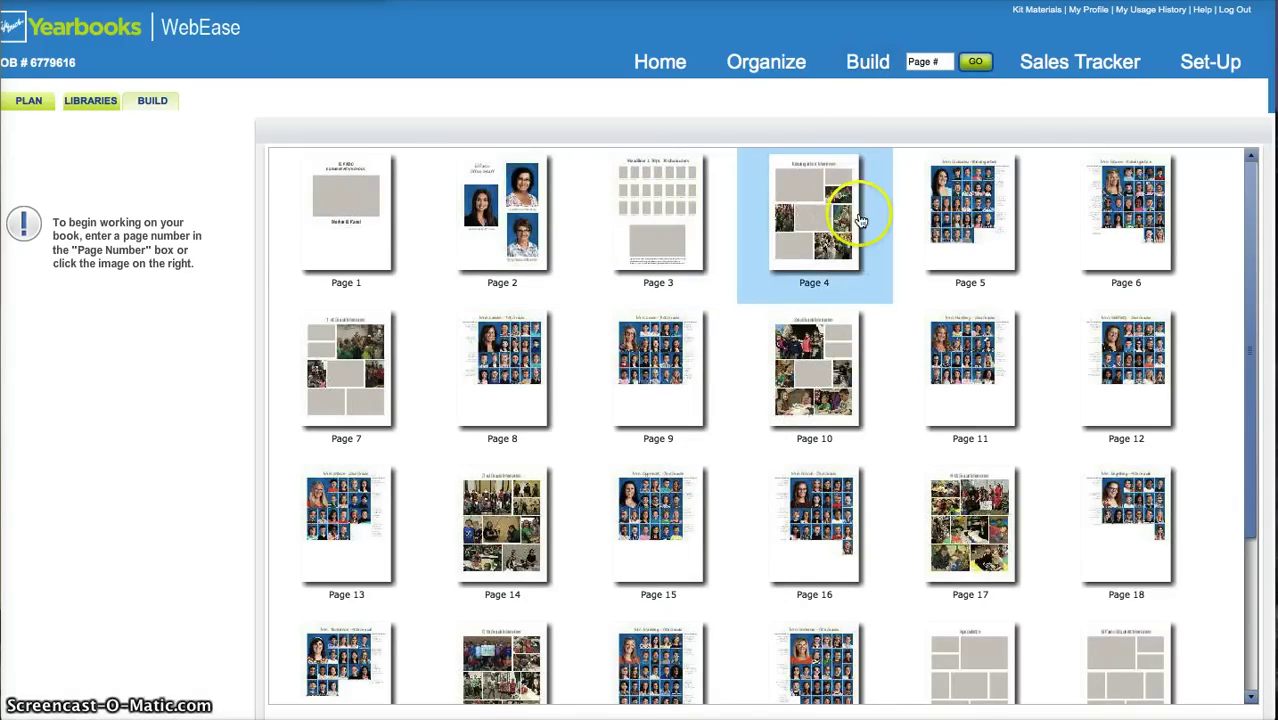
click(802, 208)
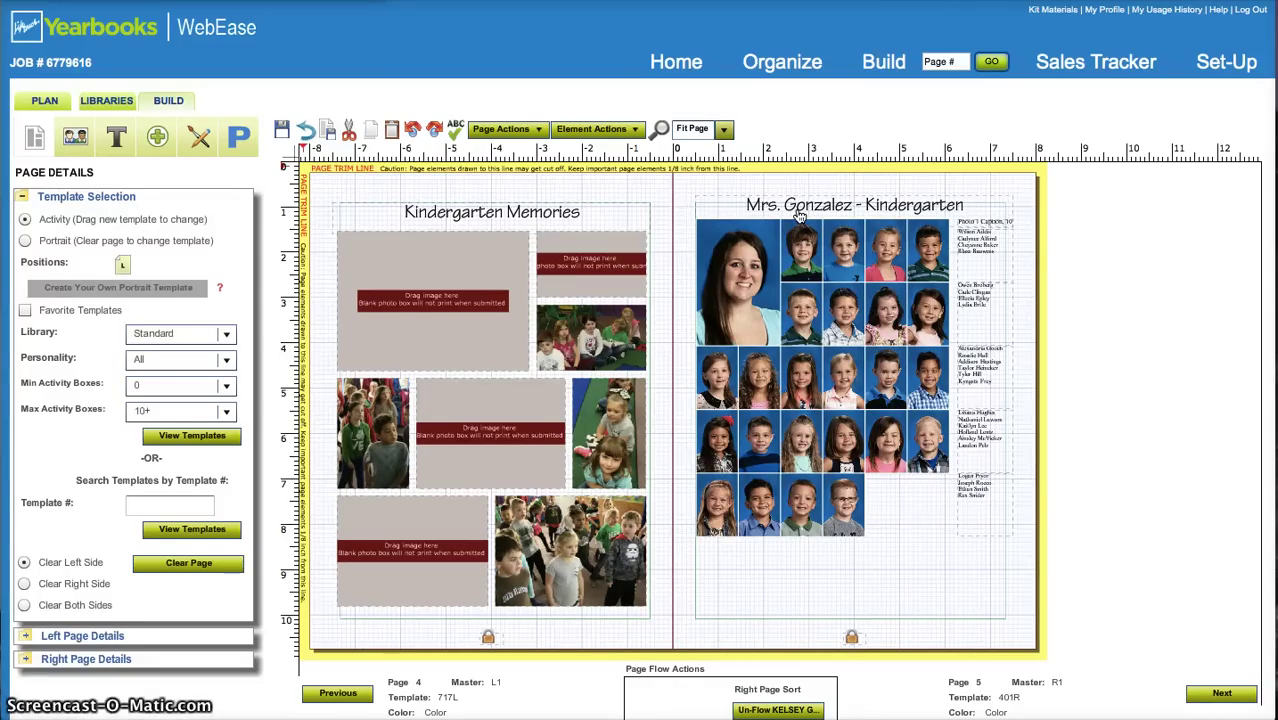
- Save the edits on the spread of pages 4 and 5 and dismiss the save message
click(559, 387)
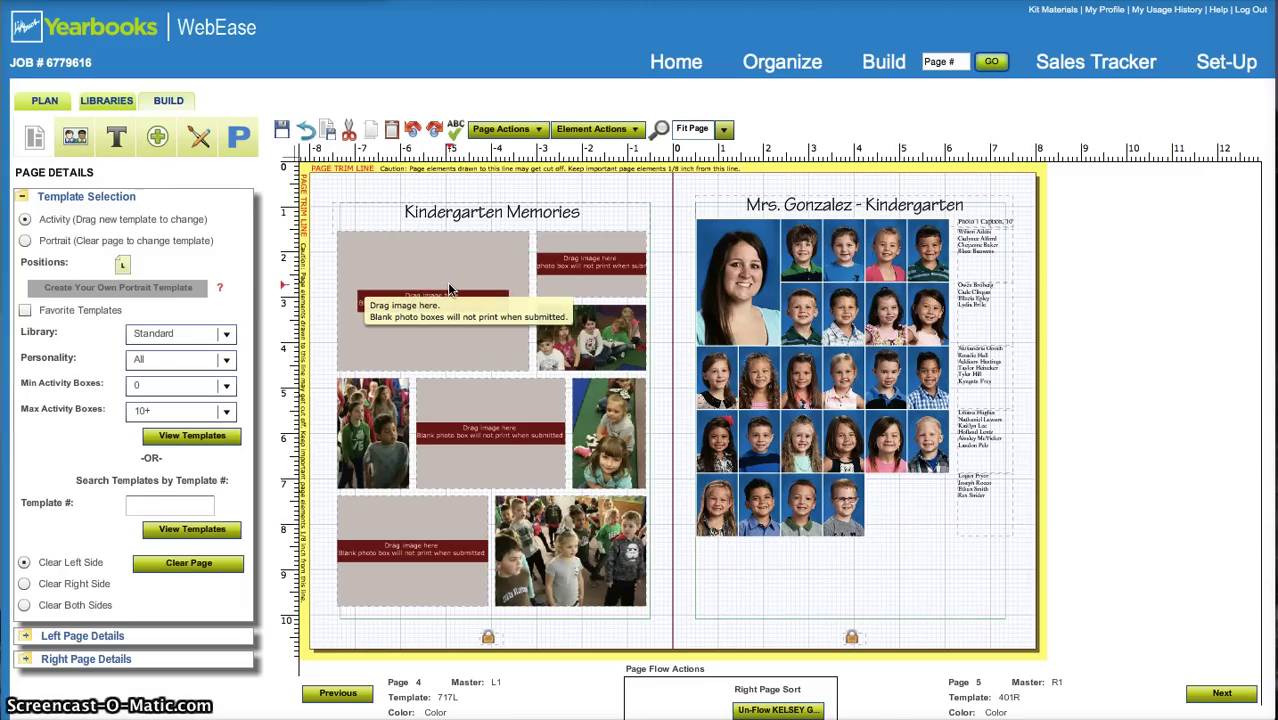
click(282, 132)
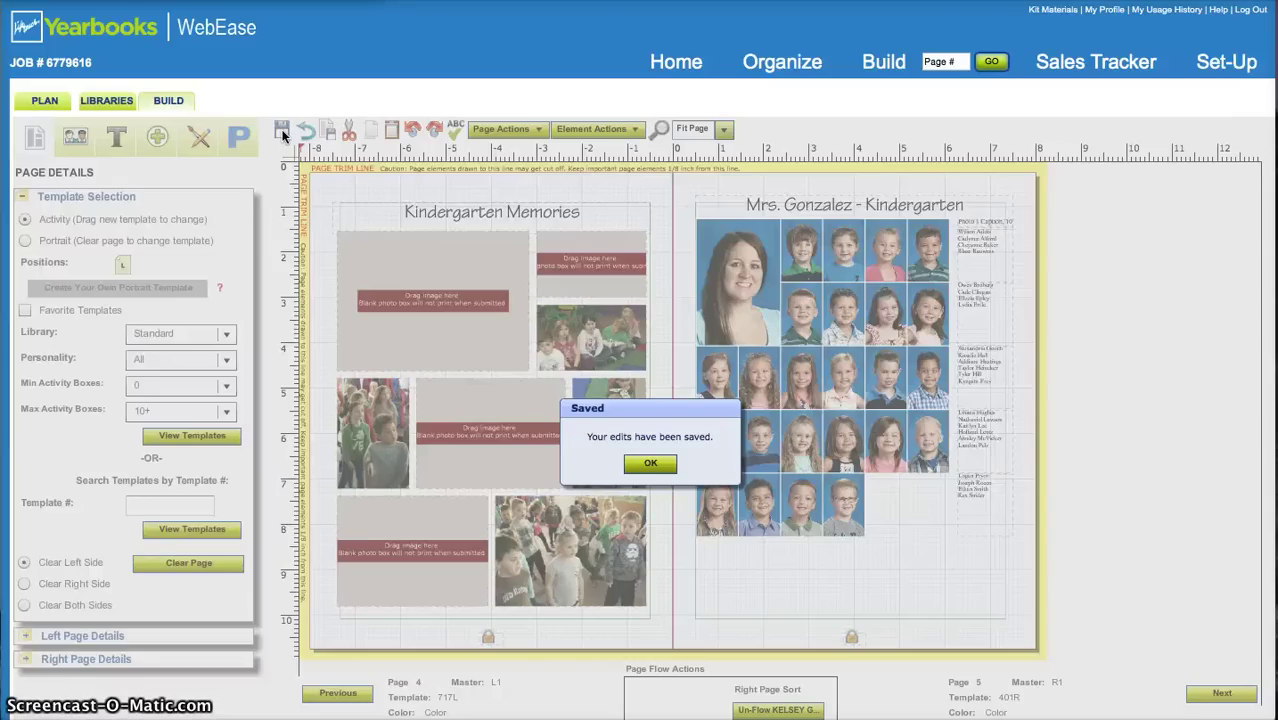
click(648, 463)
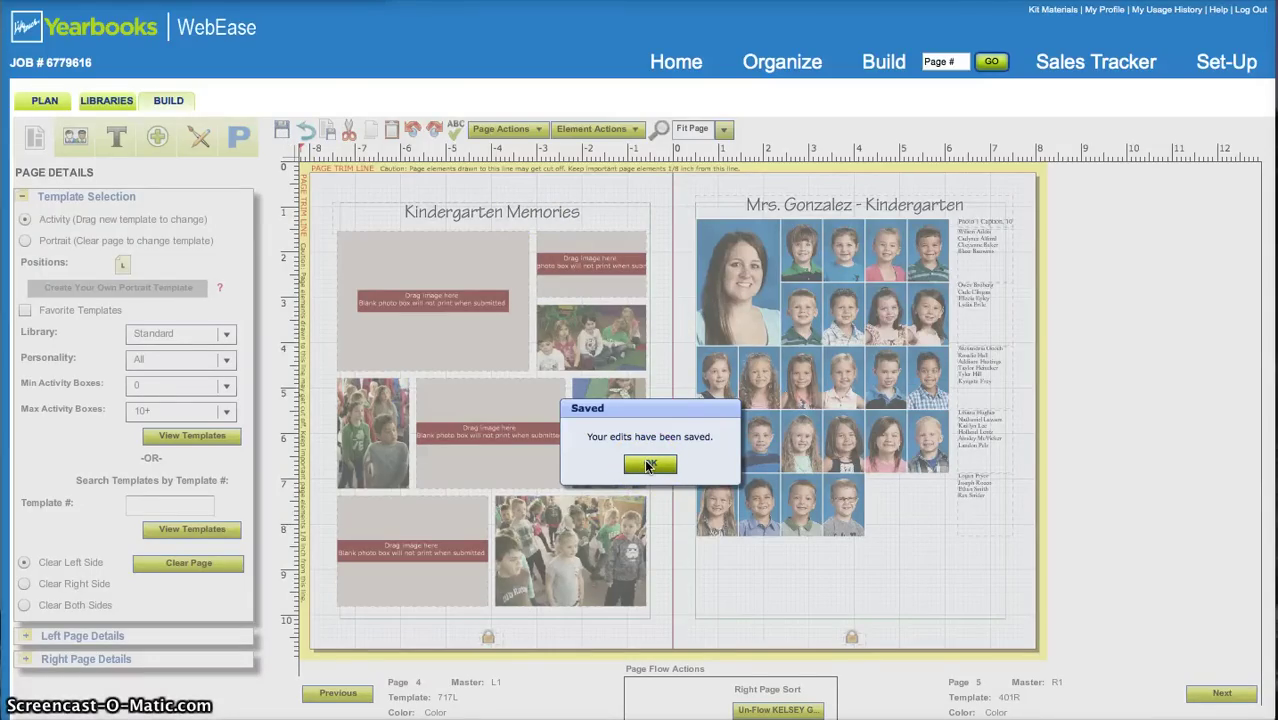
click(647, 464)
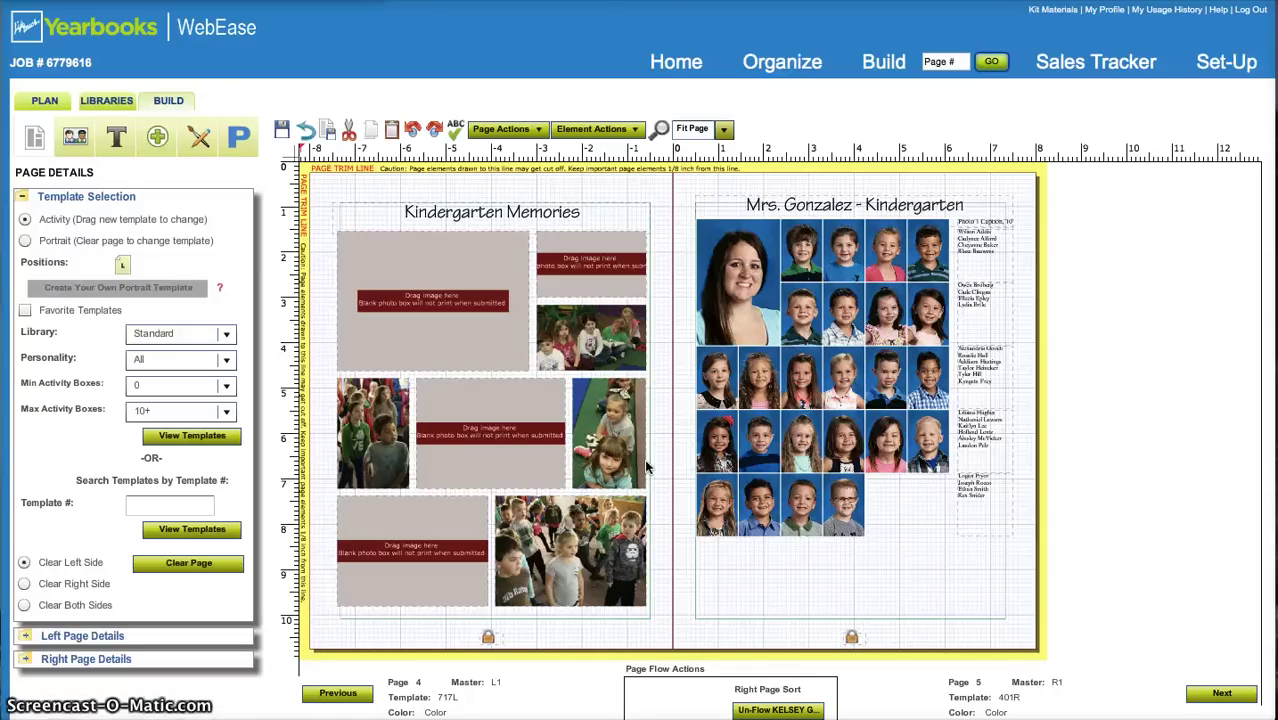
- Show all images of the Misc. folder from the Image Library beside the spread
drag(644, 462, 477, 267)
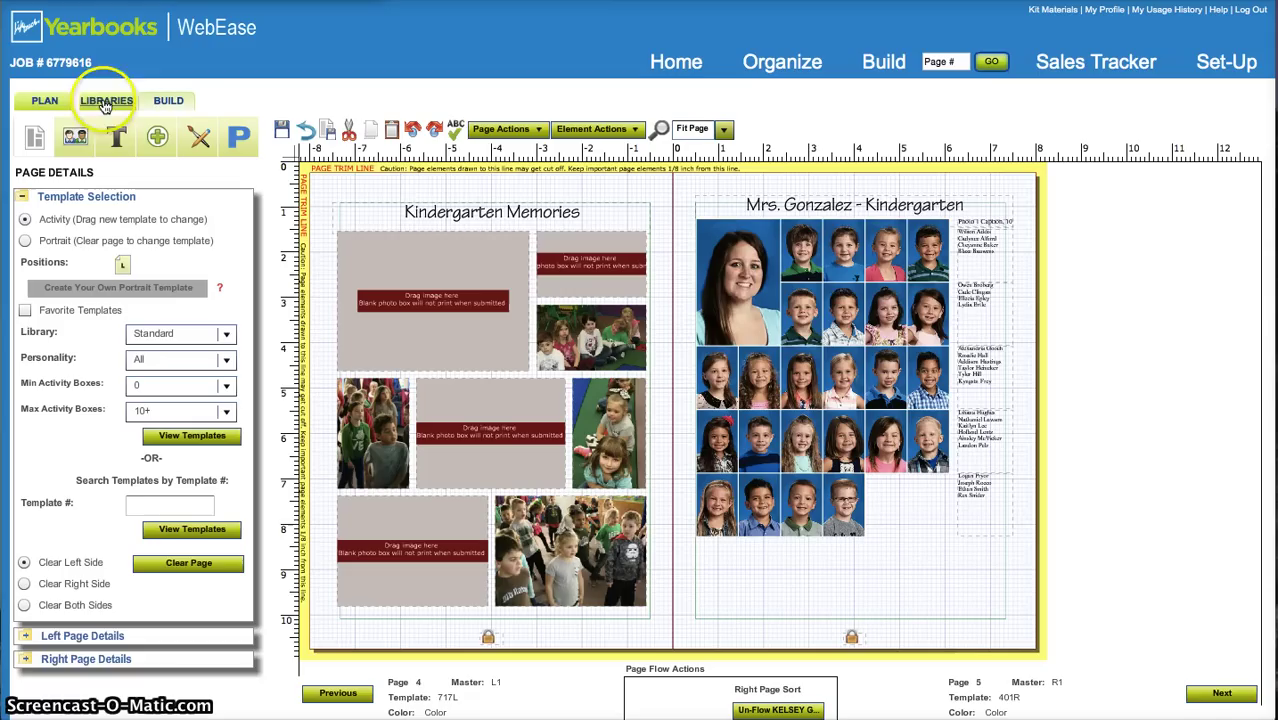
click(77, 139)
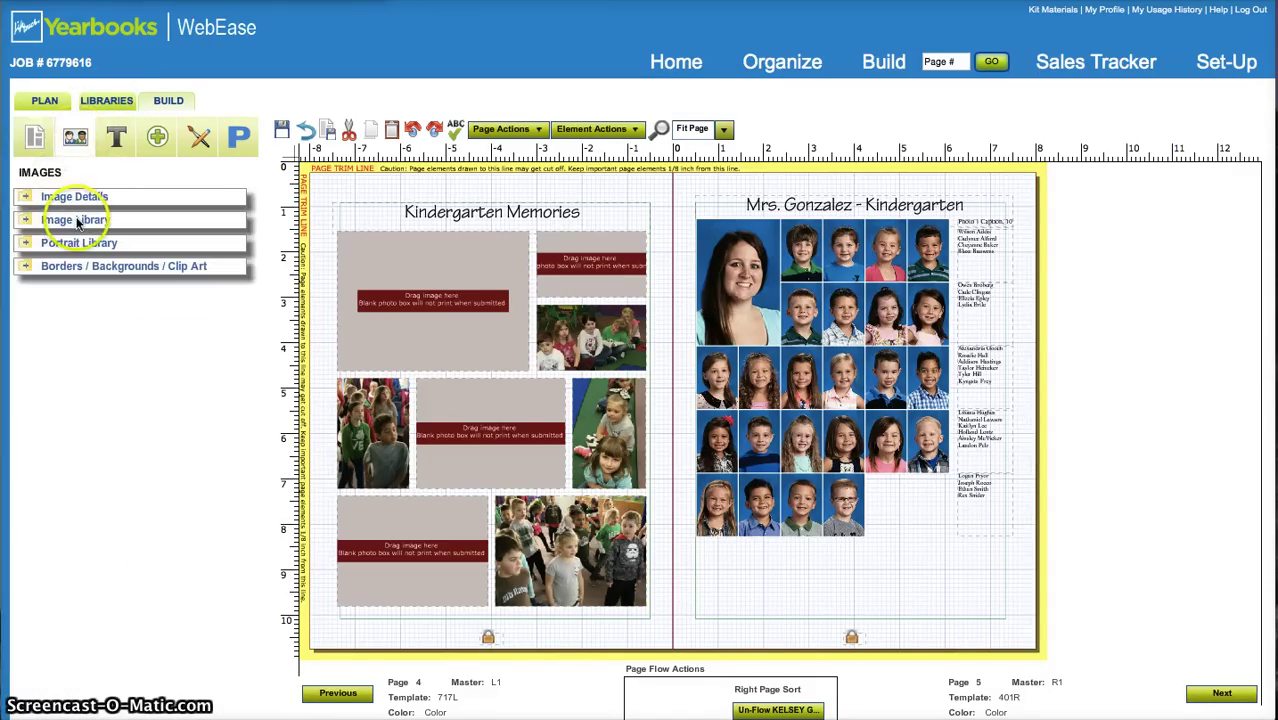
click(26, 220)
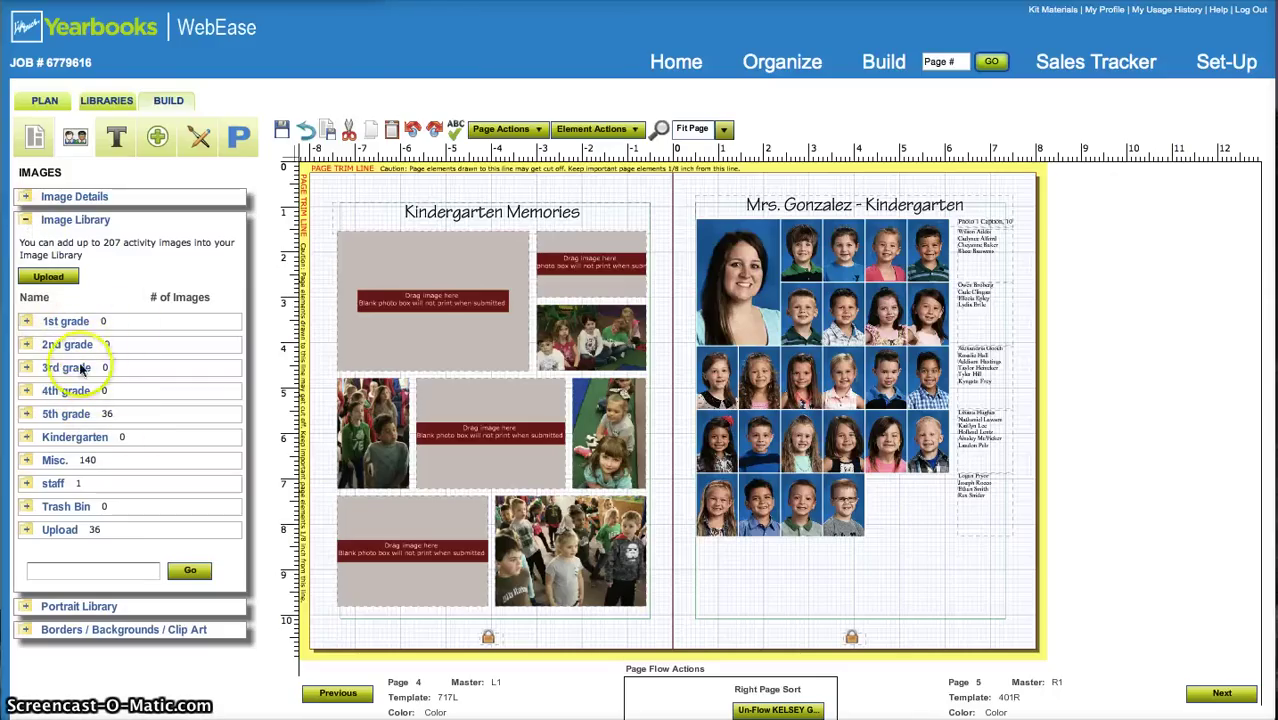
click(27, 461)
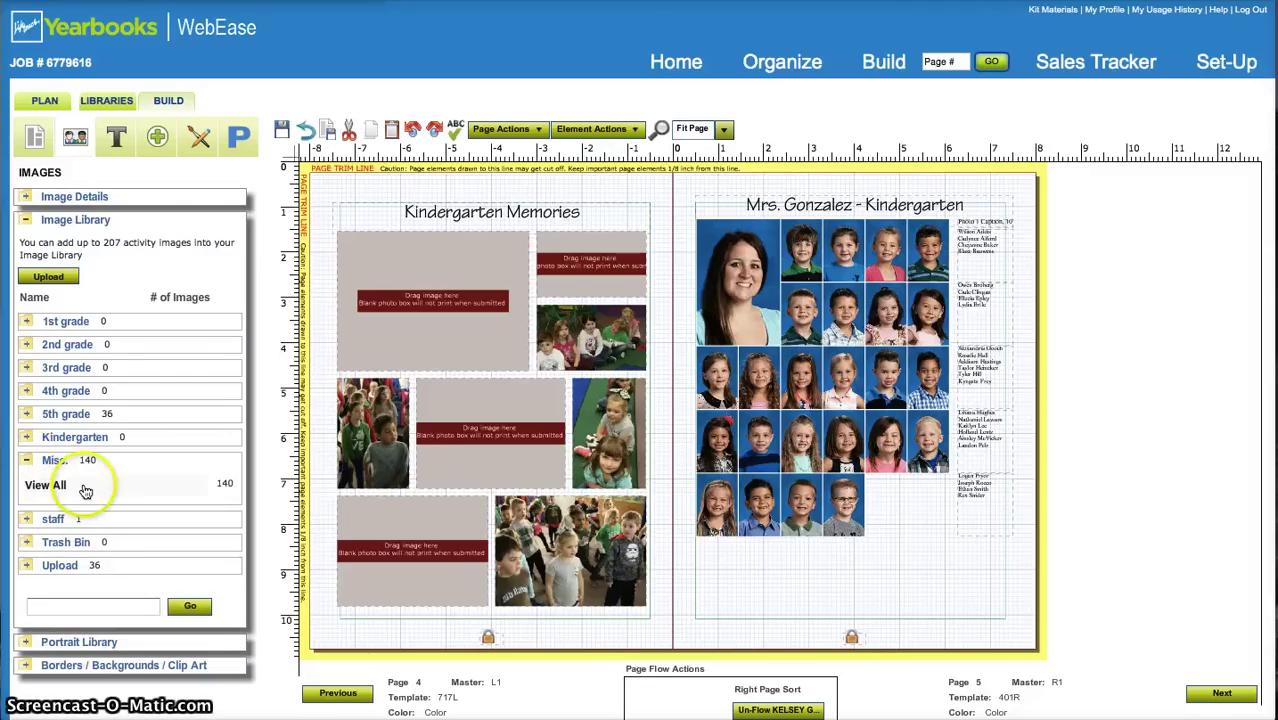
click(56, 489)
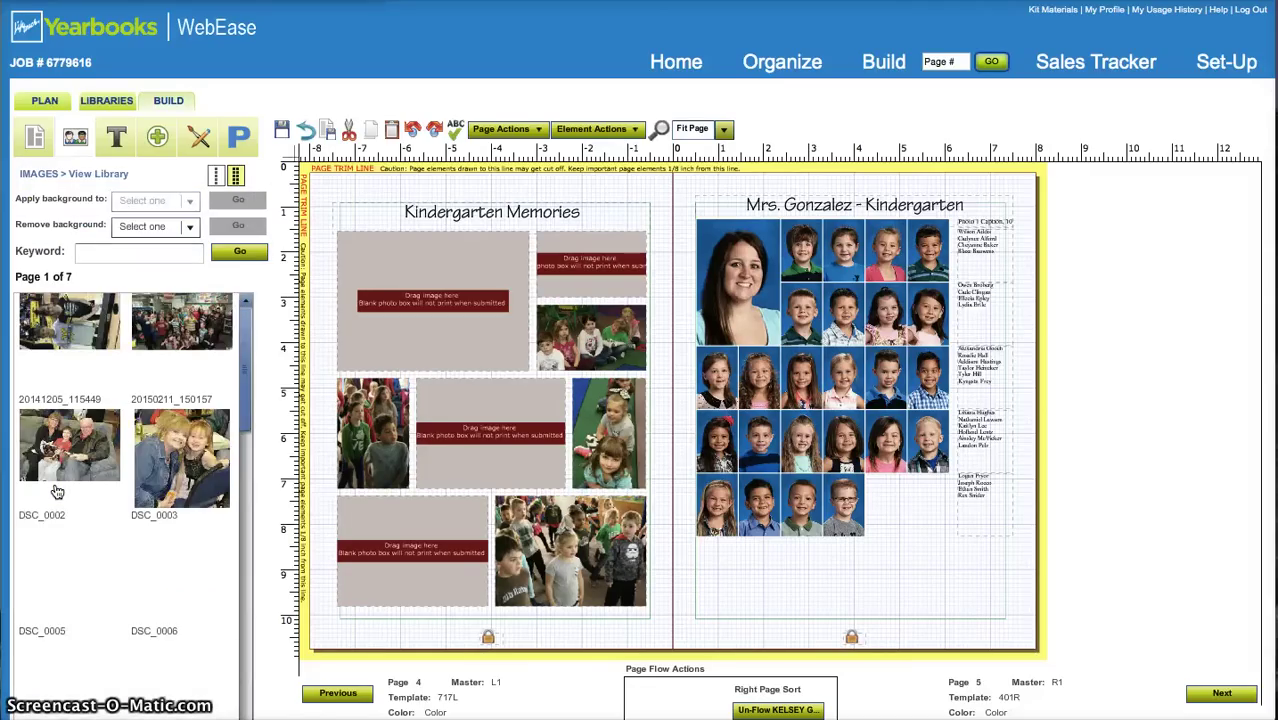
- Look through the first page of Misc. images, preview the details of DSC_0026, and go to page 4 of the library
scroll(57, 491, down, 1)
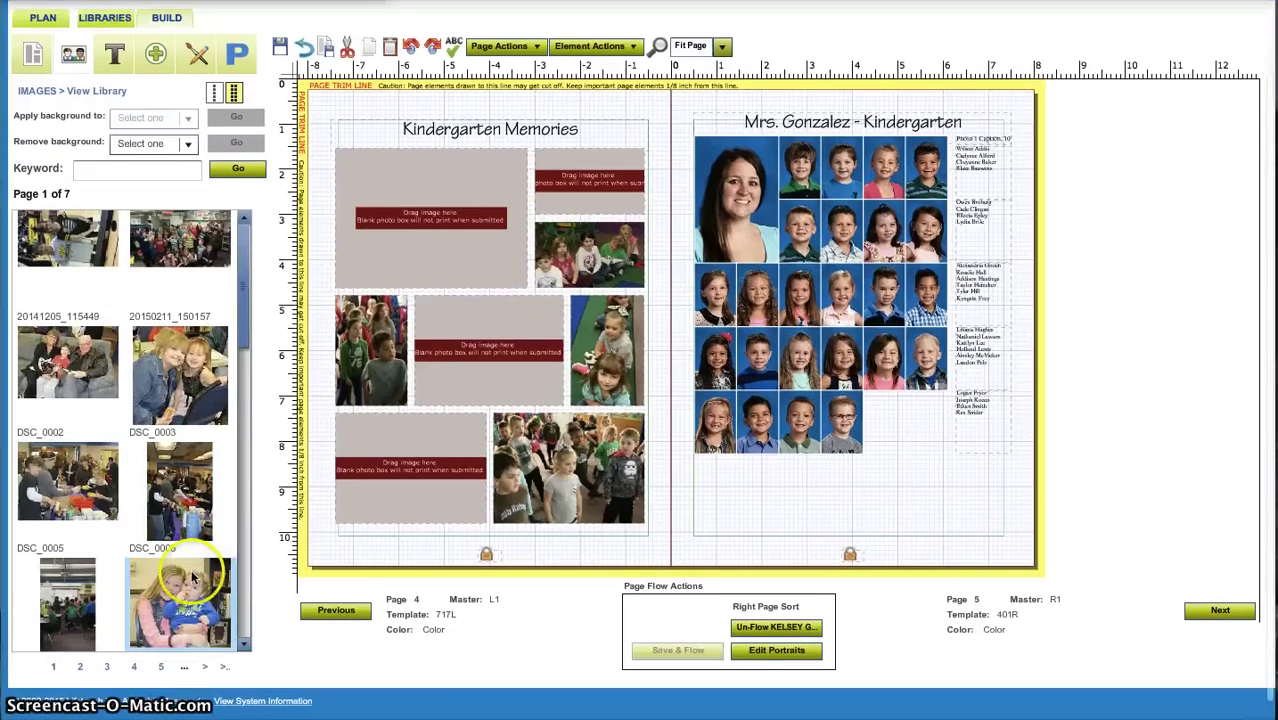
drag(245, 330, 234, 622)
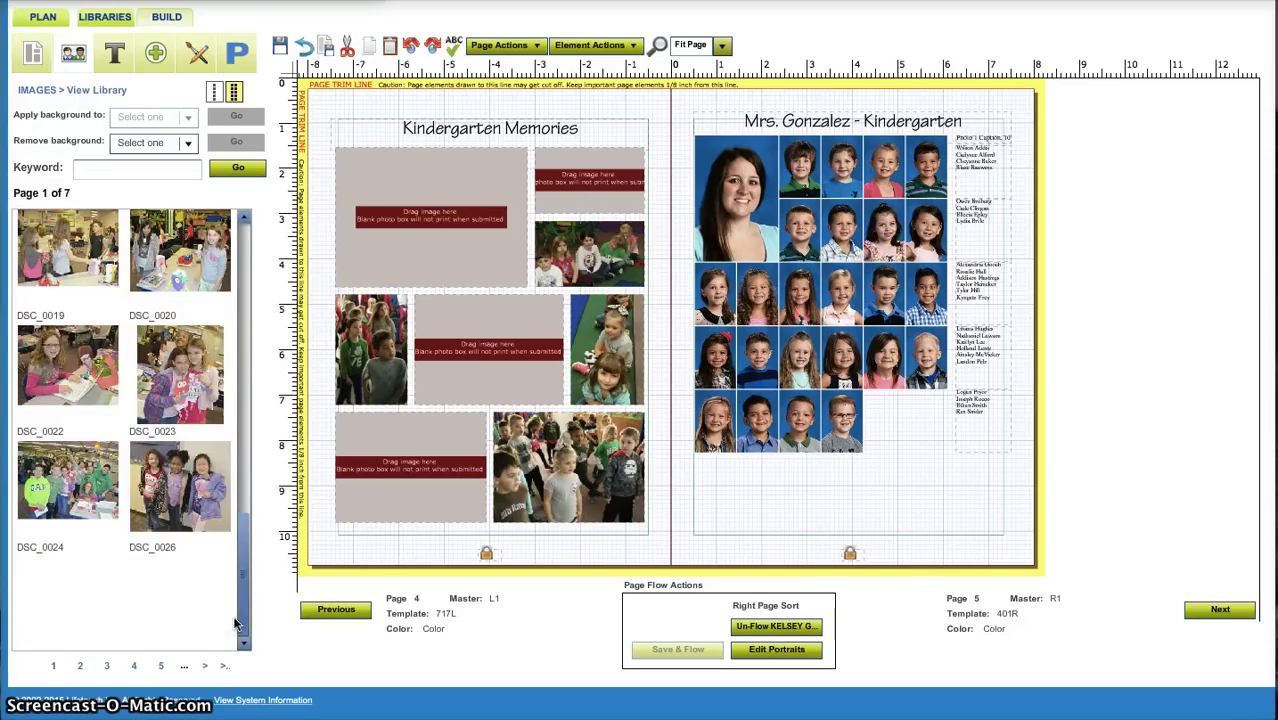
click(177, 490)
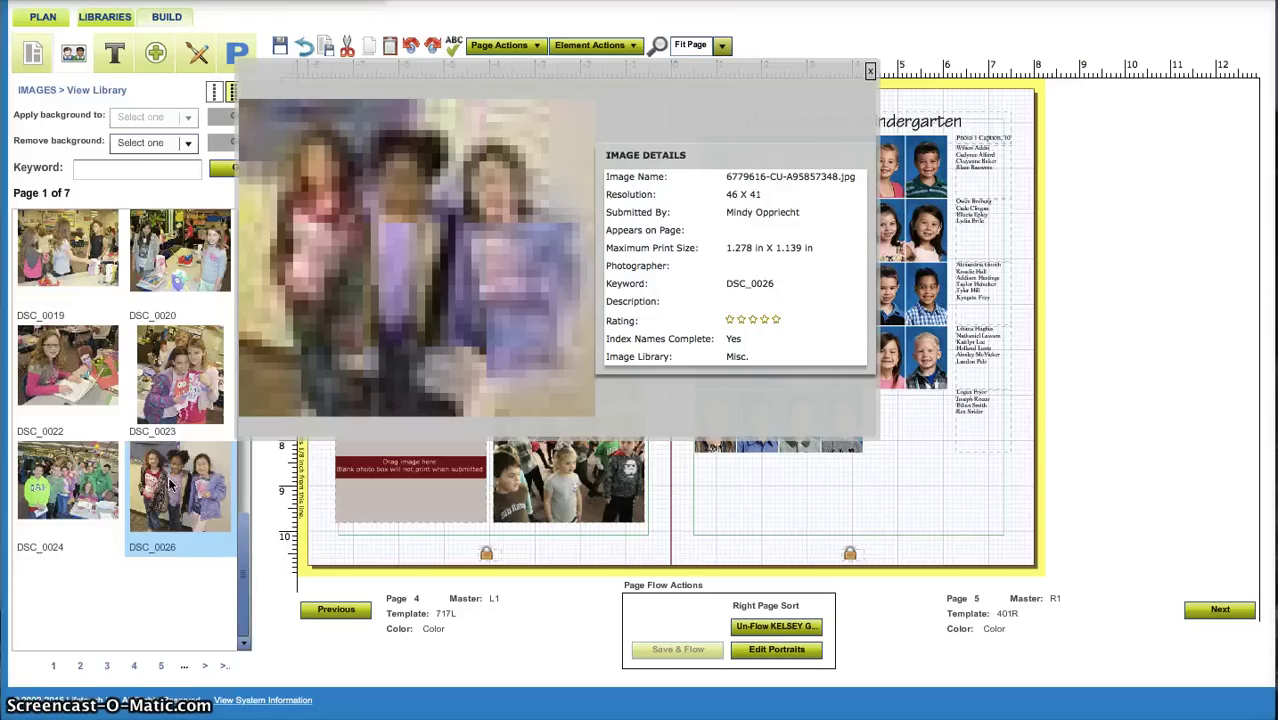
click(58, 488)
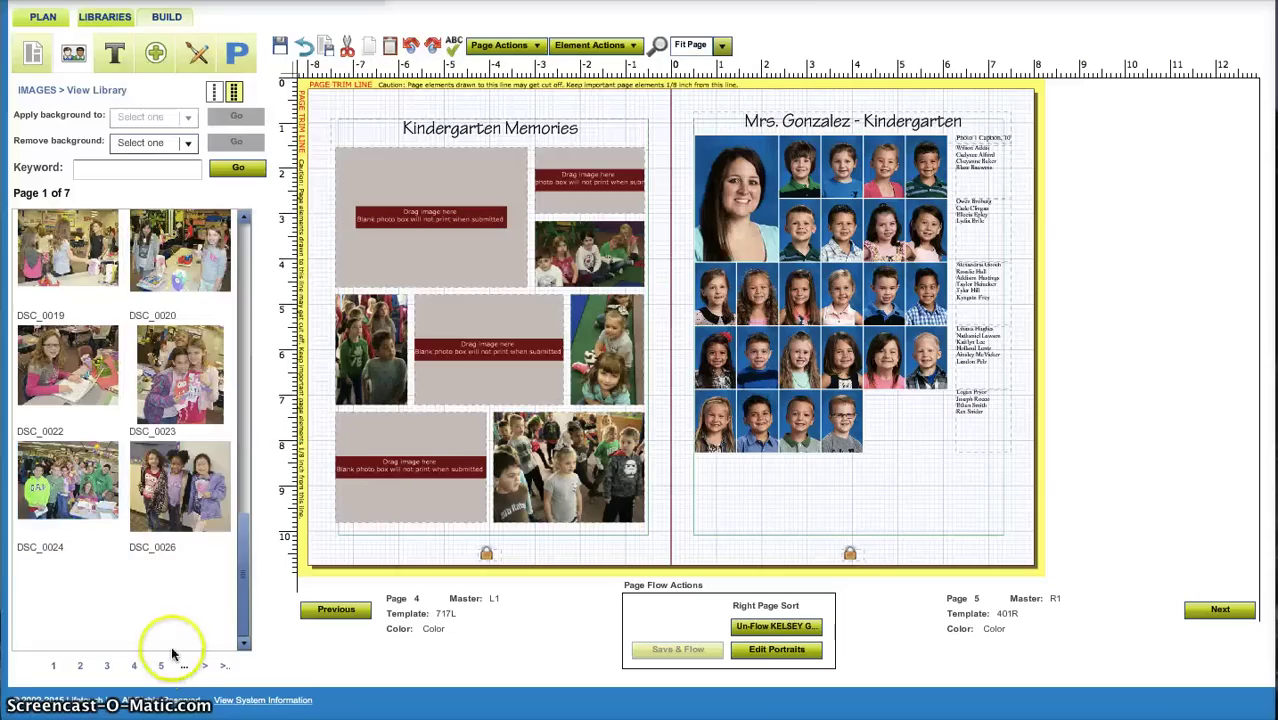
click(134, 666)
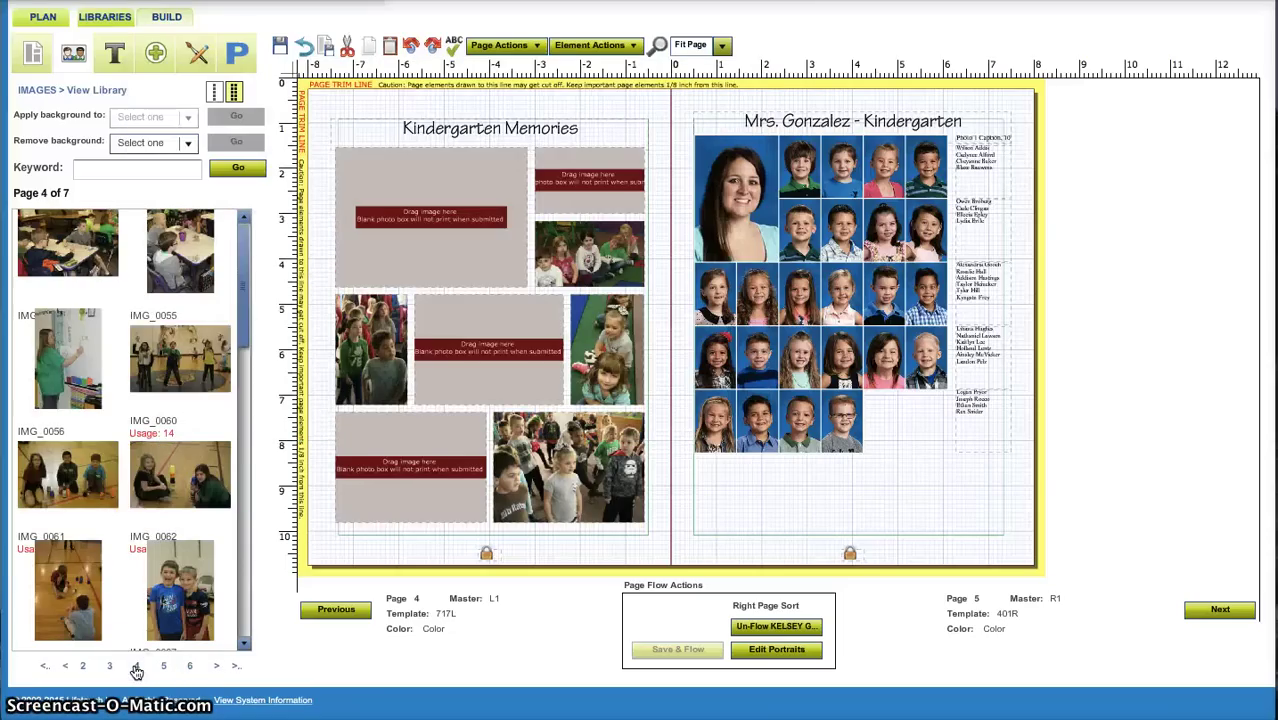
- Go to page 2 of the Misc. image library and preview the details of image (1)
click(164, 668)
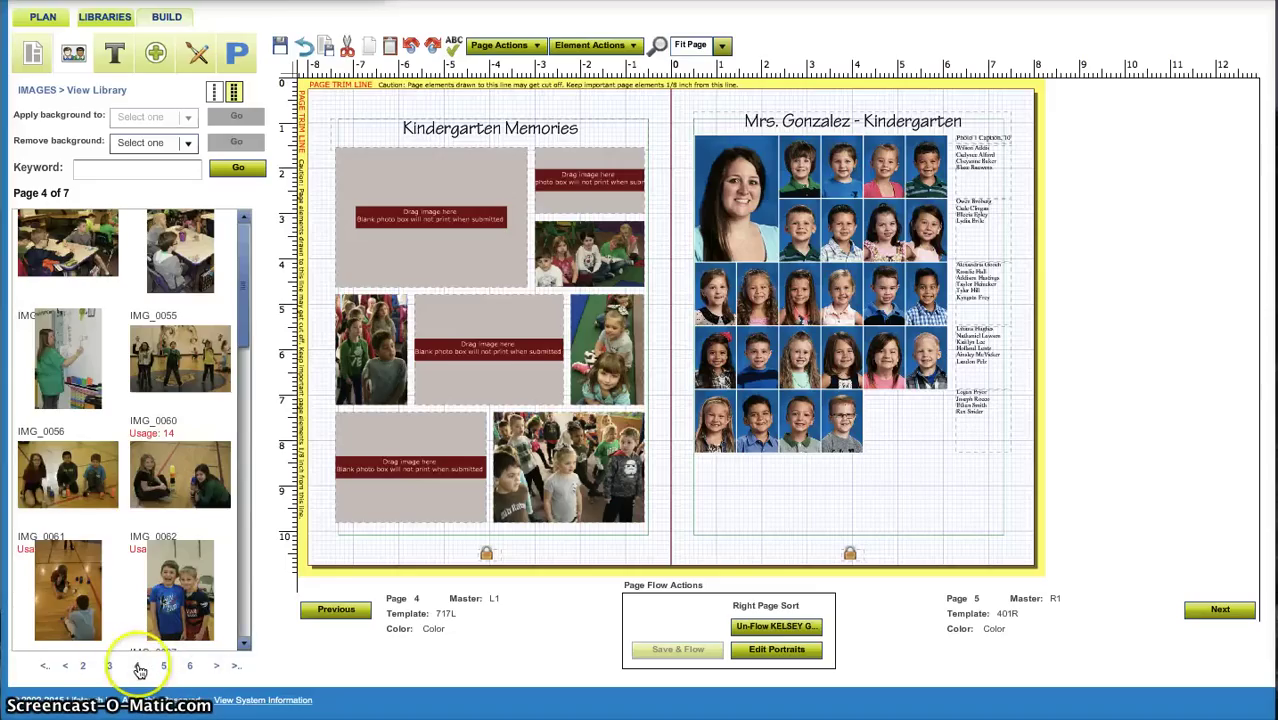
click(83, 665)
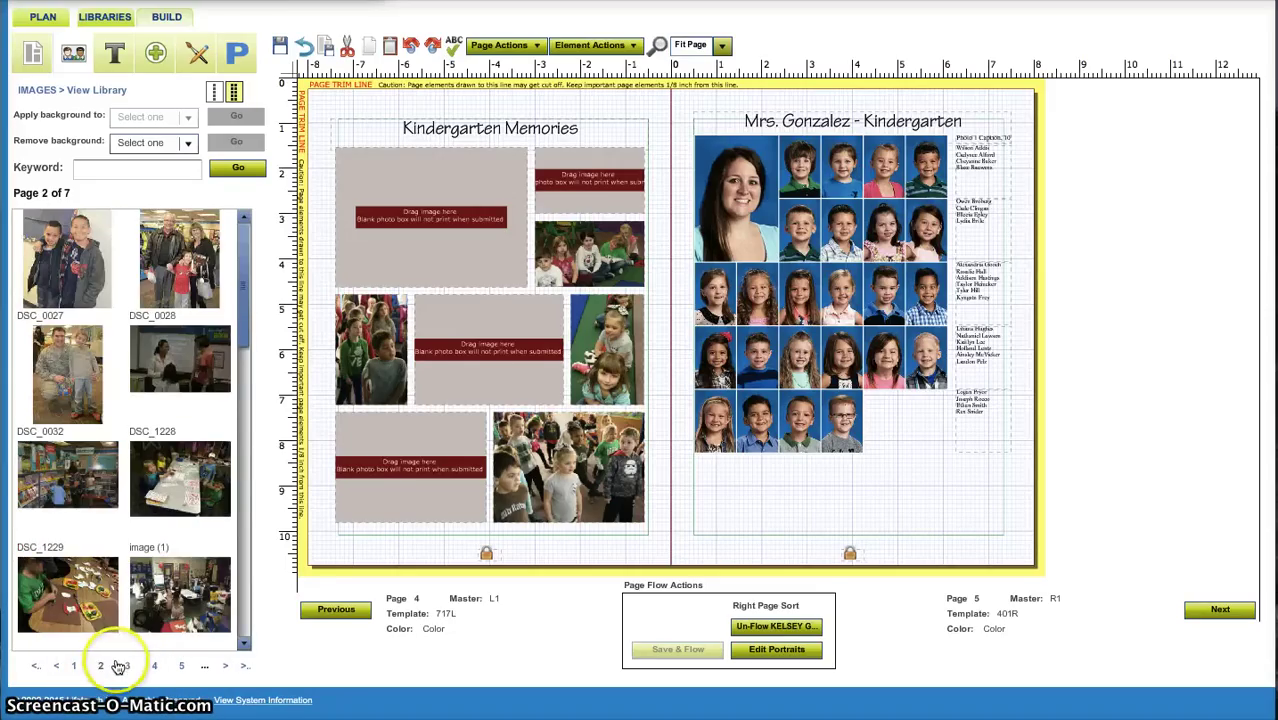
mouse_move(175, 487)
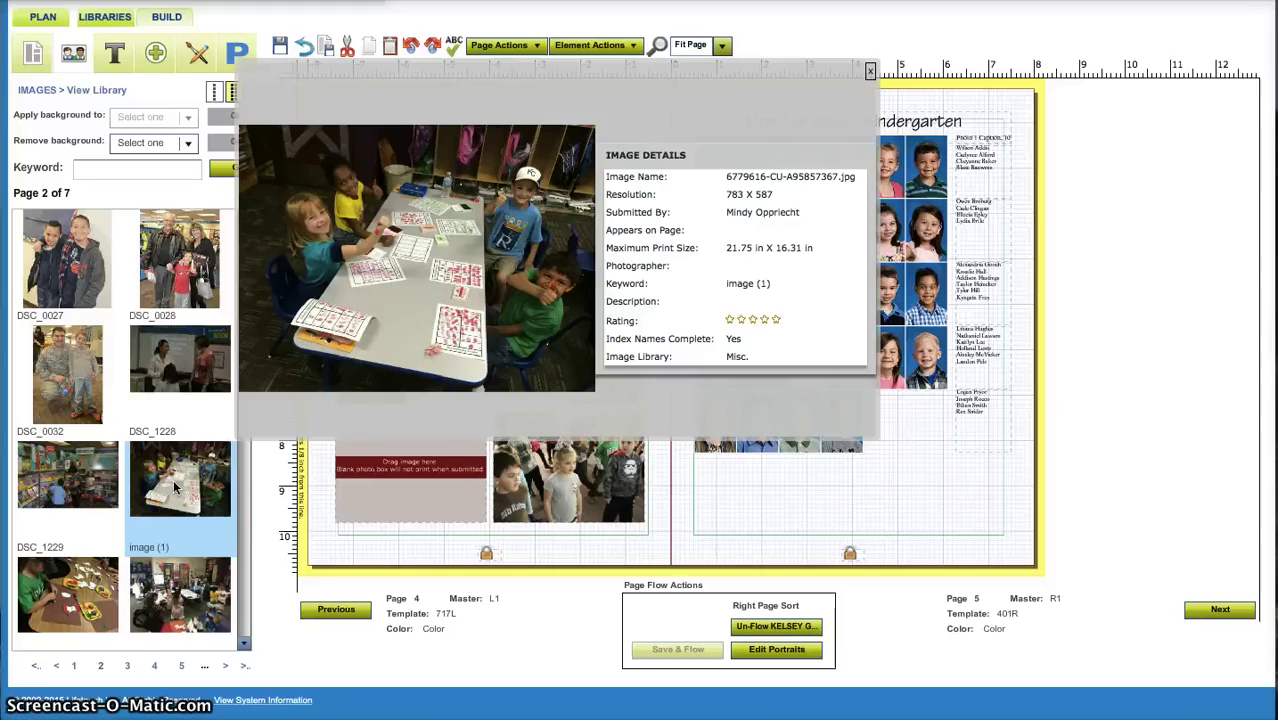
click(175, 486)
- Place image (1) in the large empty photo box below the Kindergarten Memories title
drag(175, 484, 428, 249)
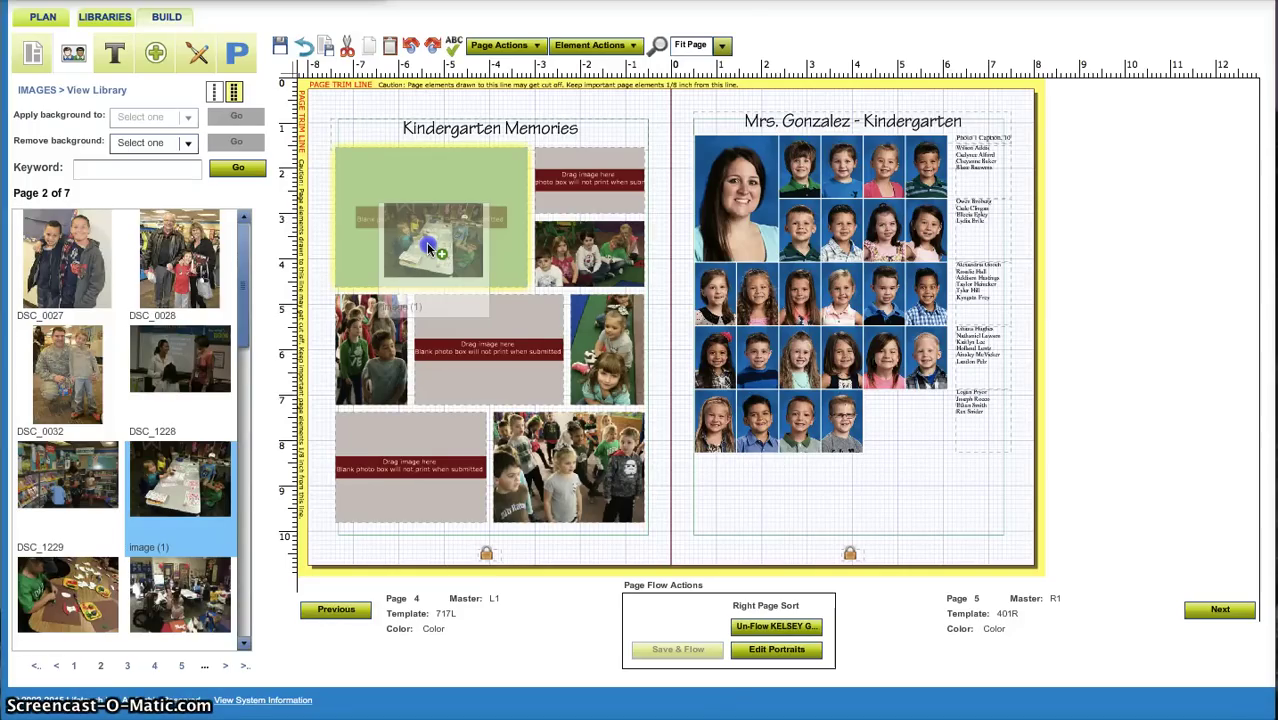
drag(428, 249, 428, 247)
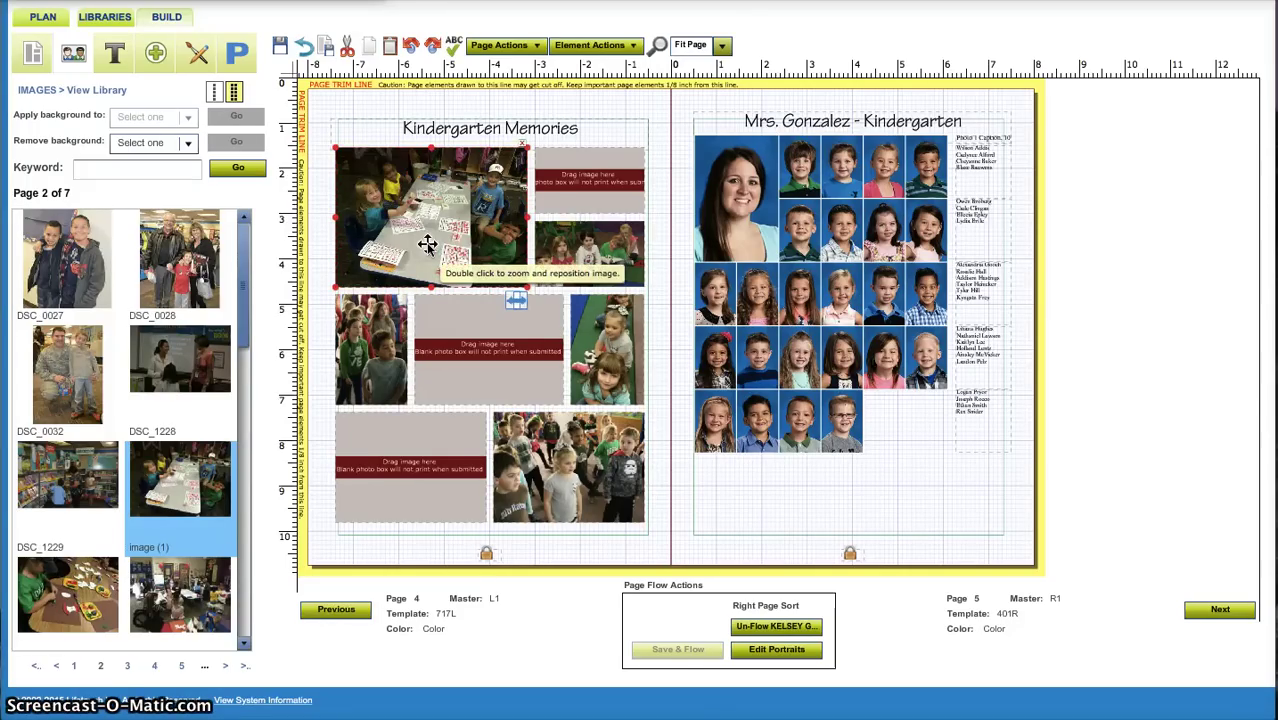
drag(428, 163, 436, 203)
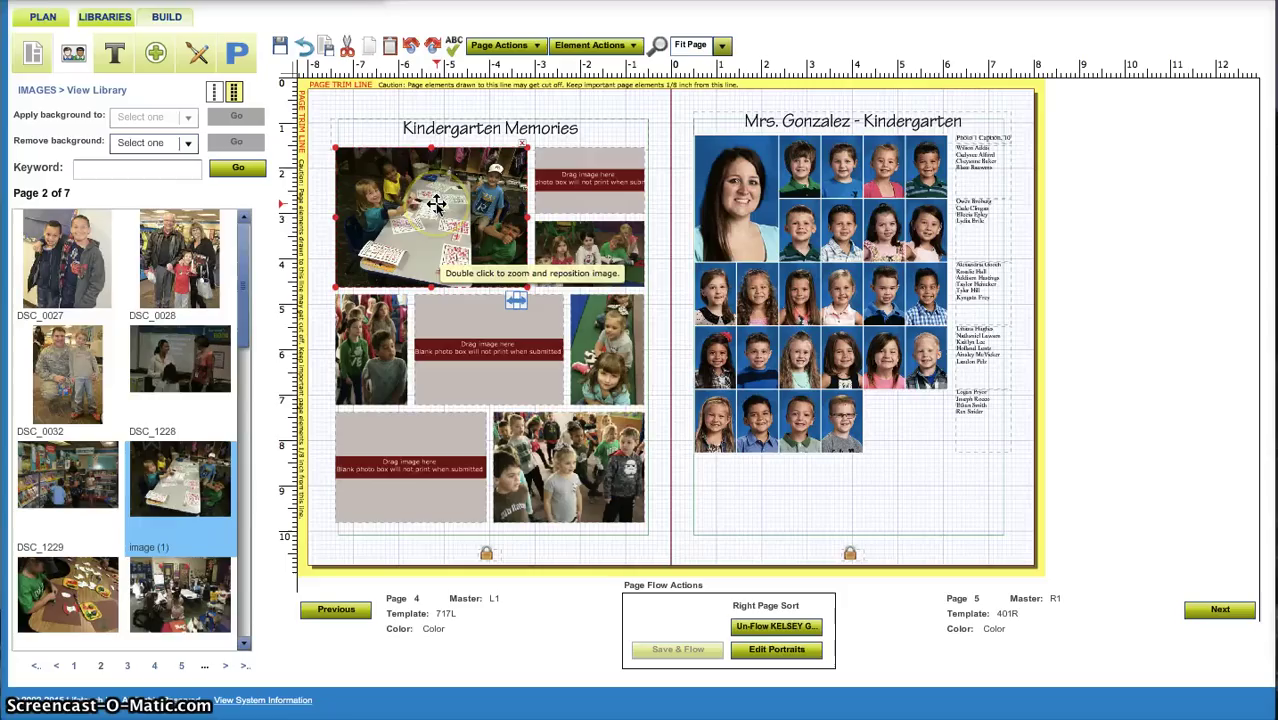
- Open the placed photo for zooming and repositioning, and try zooming it in and out and shifting it inside its box
double_click(436, 203)
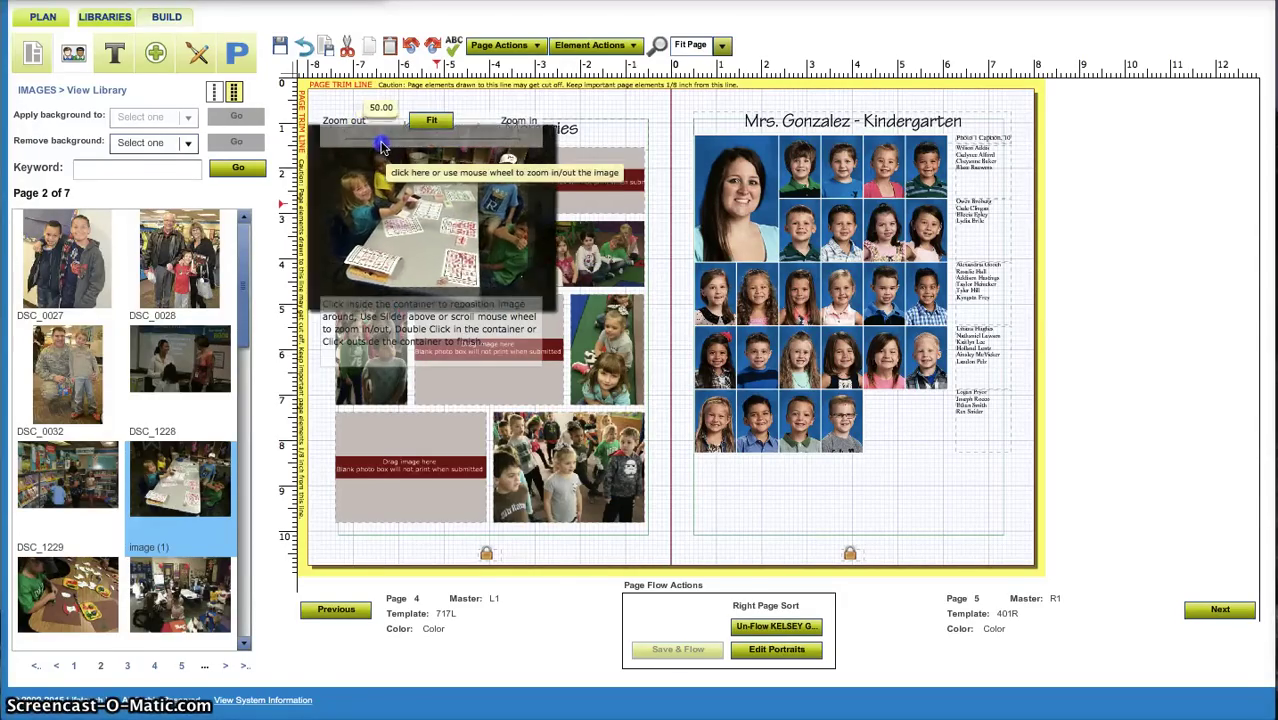
scroll(375, 148, down, 1)
scroll(375, 148, up, 1)
scroll(372, 148, down, 1)
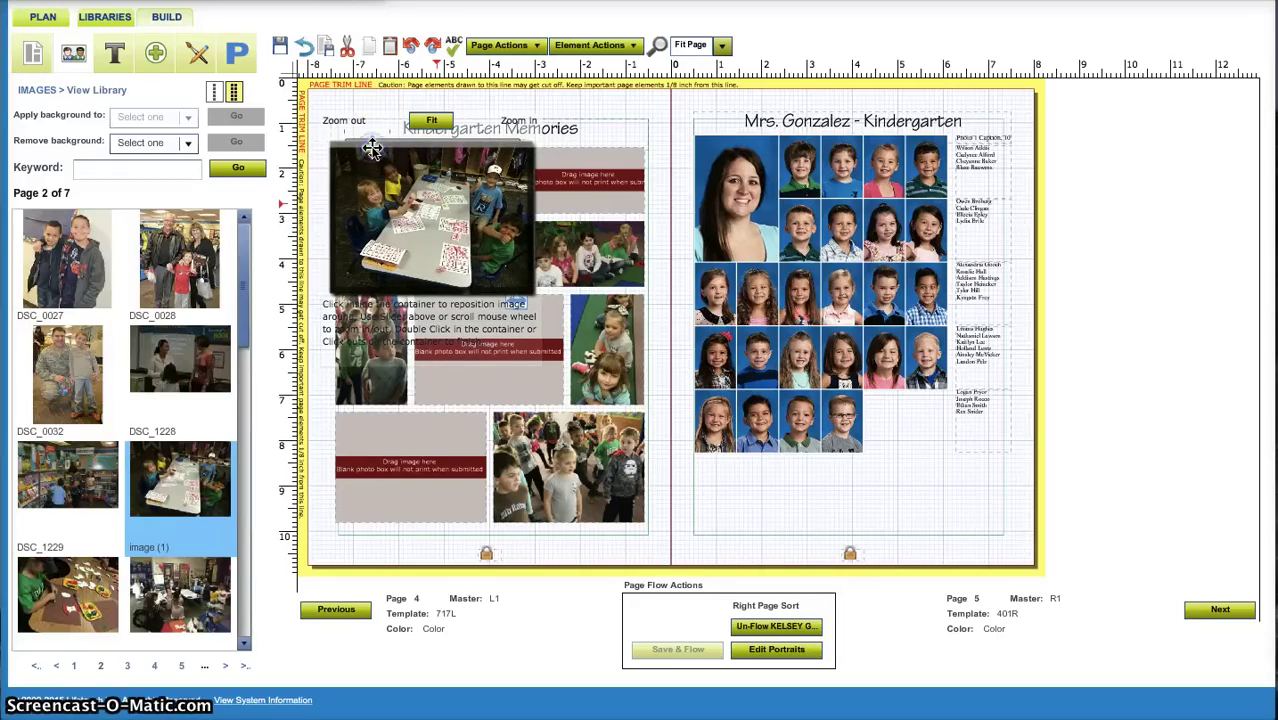
drag(471, 237, 463, 243)
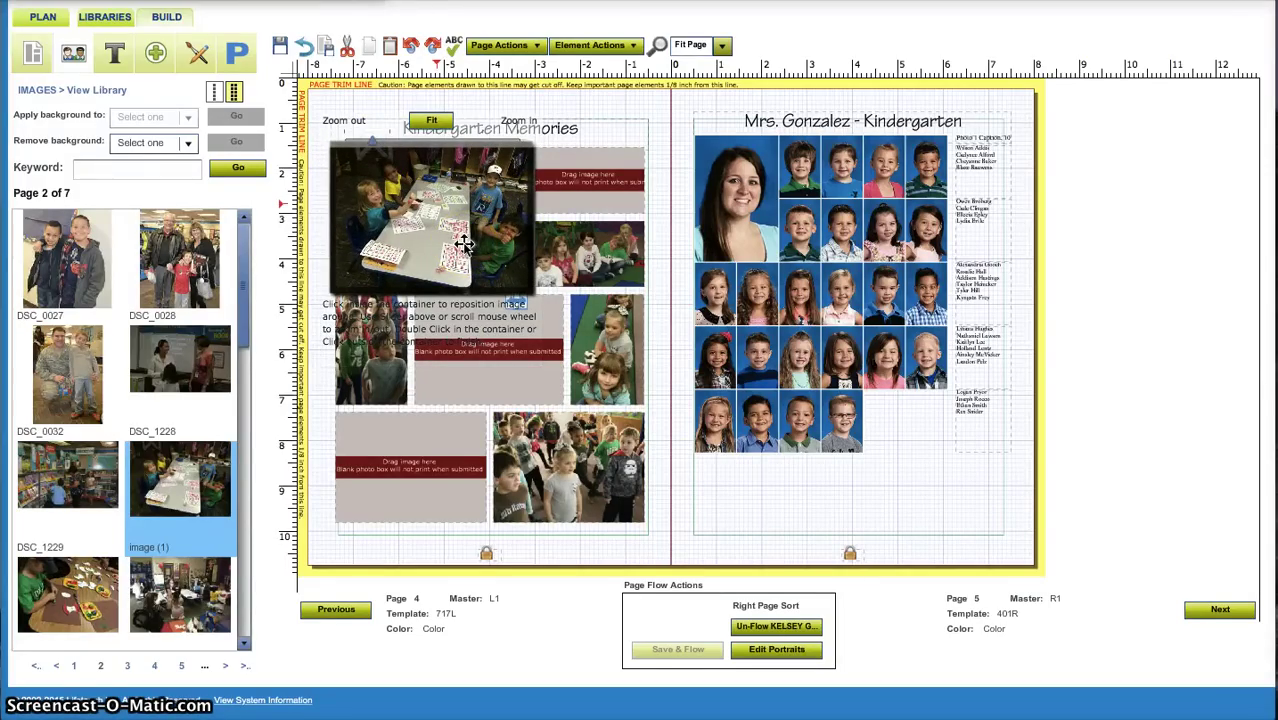
- Finish repositioning and undo the changes back to before image (1) was placed in the large photo box
click(283, 47)
click(520, 47)
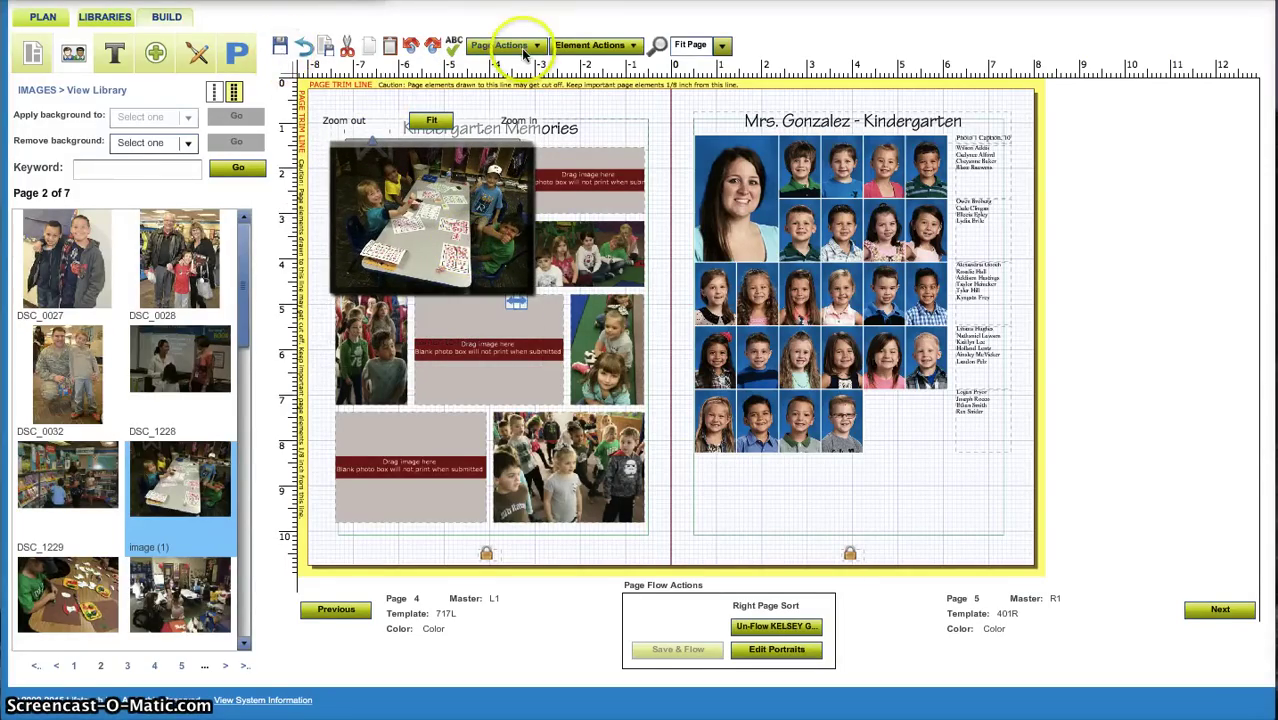
click(410, 48)
click(410, 48)
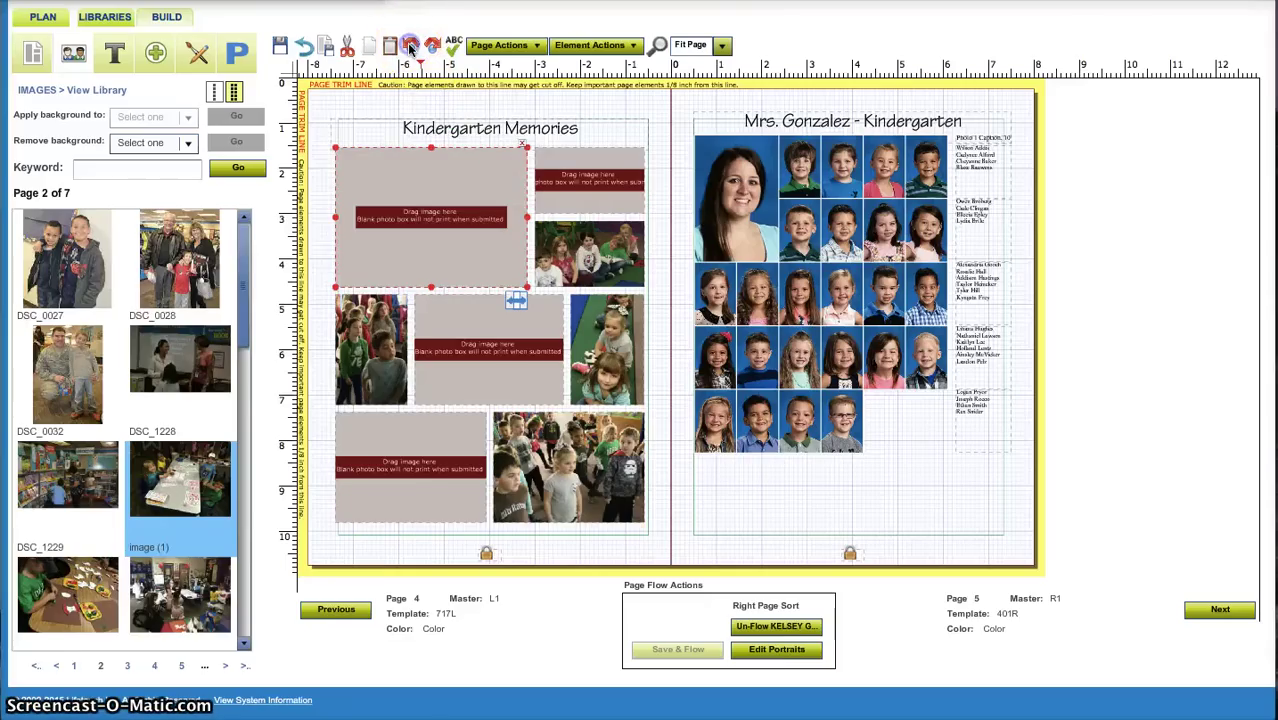
click(167, 15)
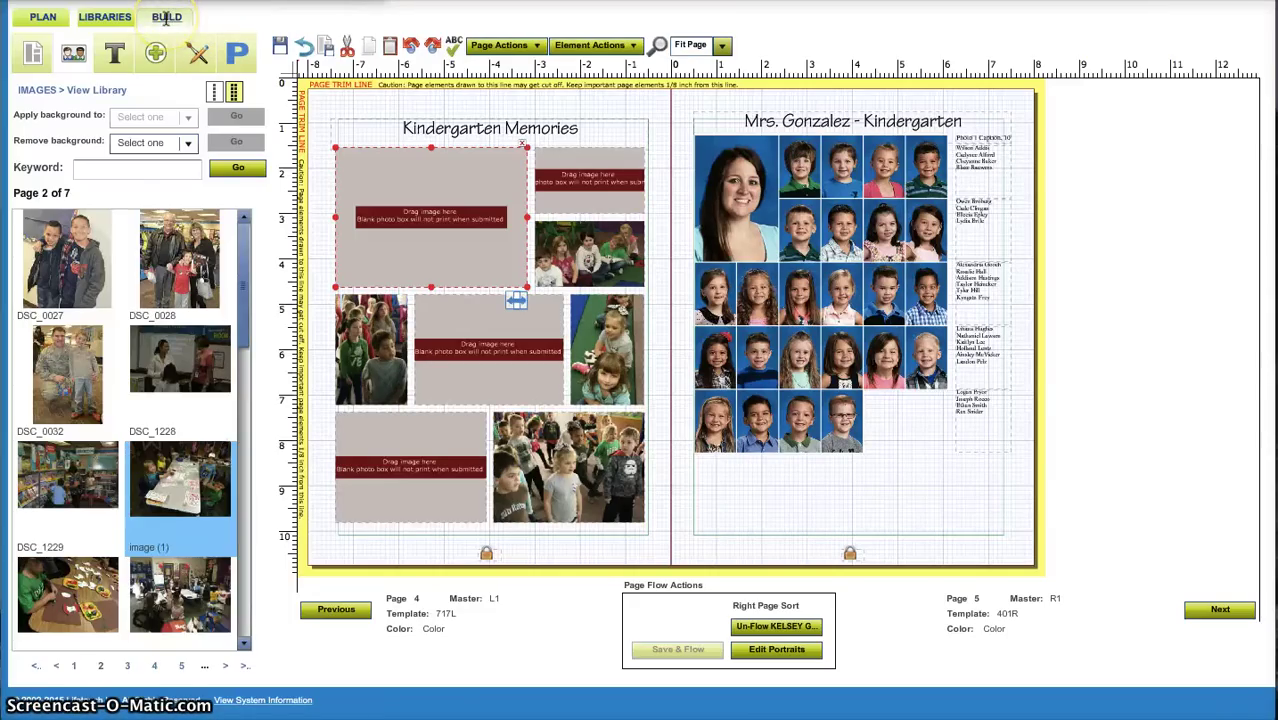
click(172, 17)
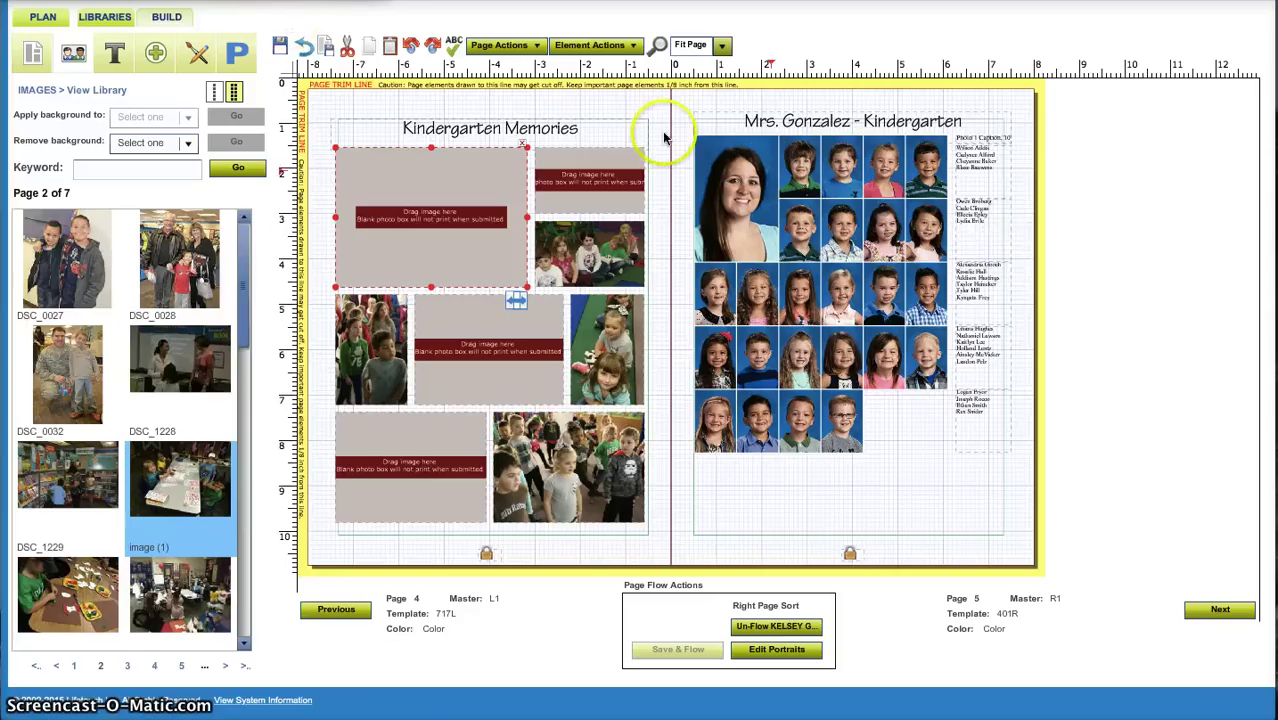